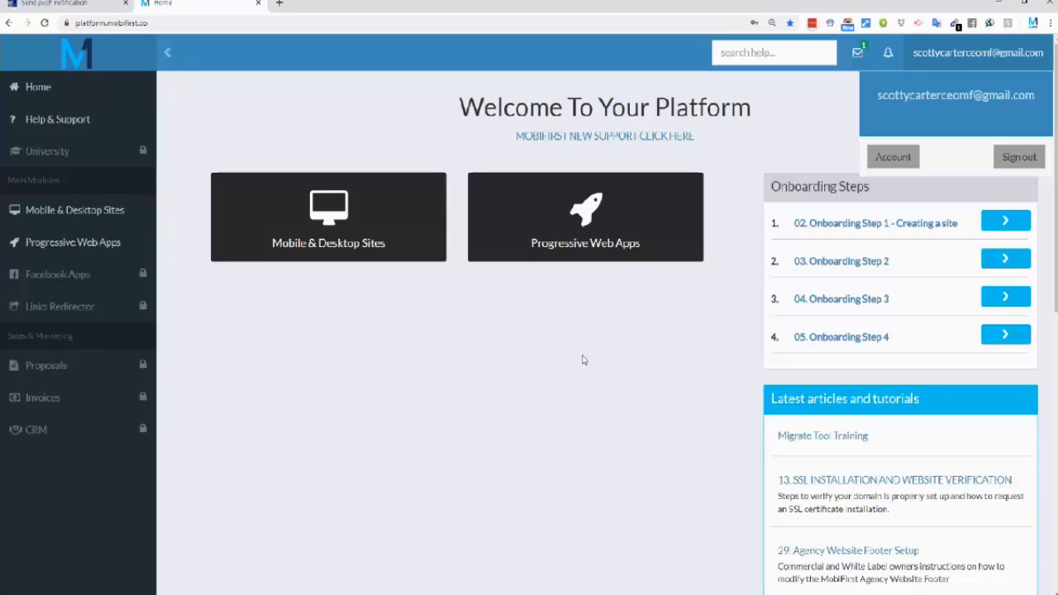
- Start a new site under Mobile & Desktop Sites with the ready-made template wizard, dismissing the onboarding tutorials
left_click(858, 55)
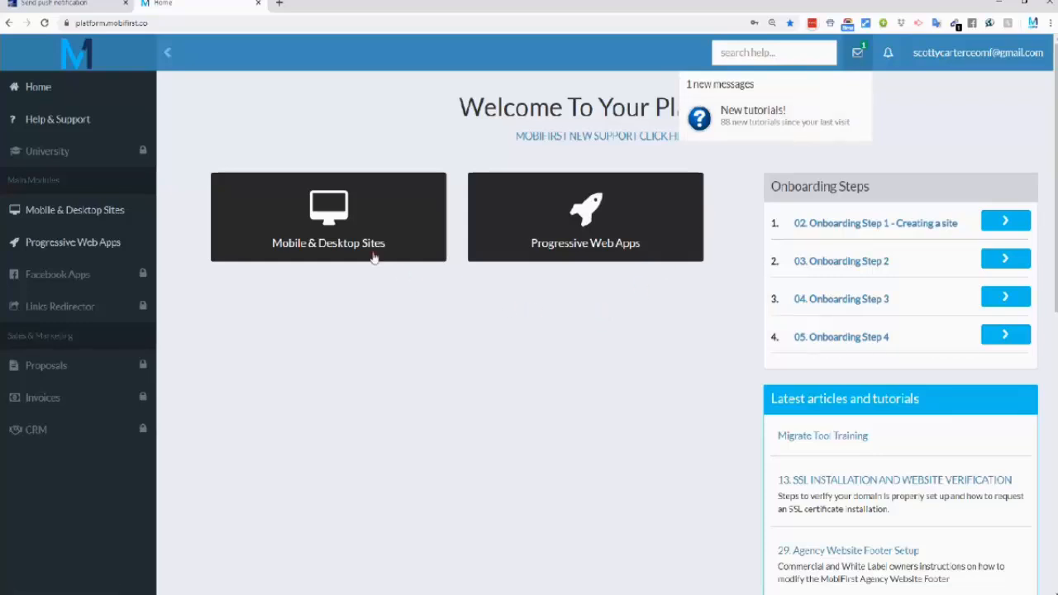
left_click(336, 219)
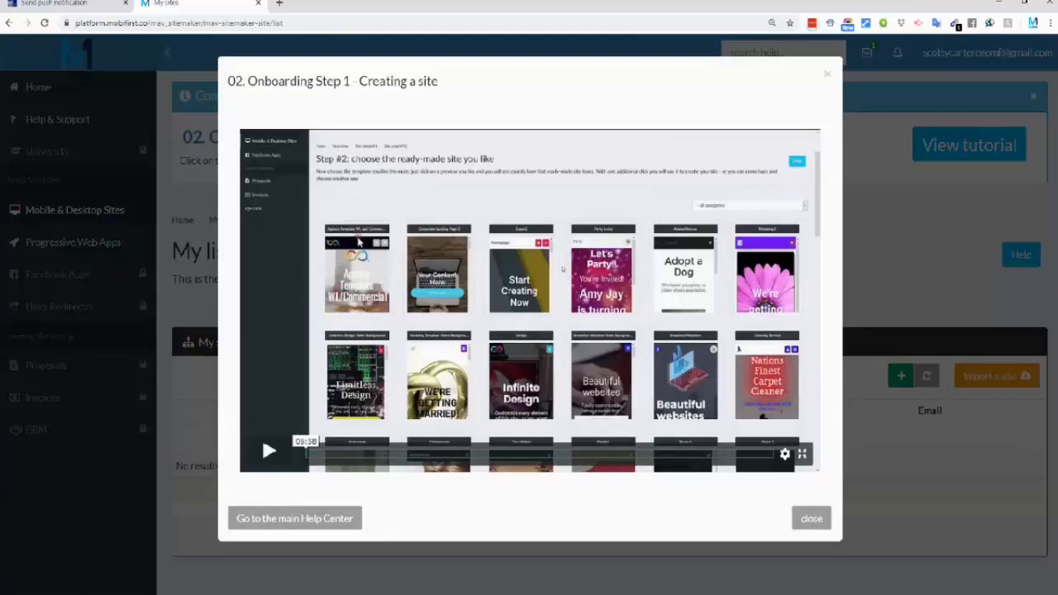
left_click(815, 521)
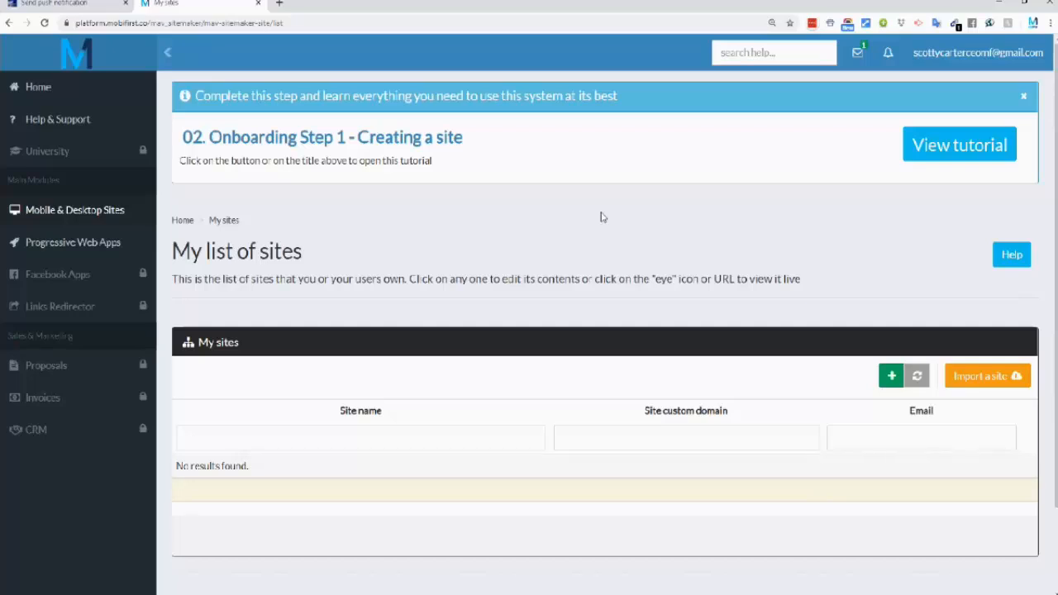
left_click(889, 376)
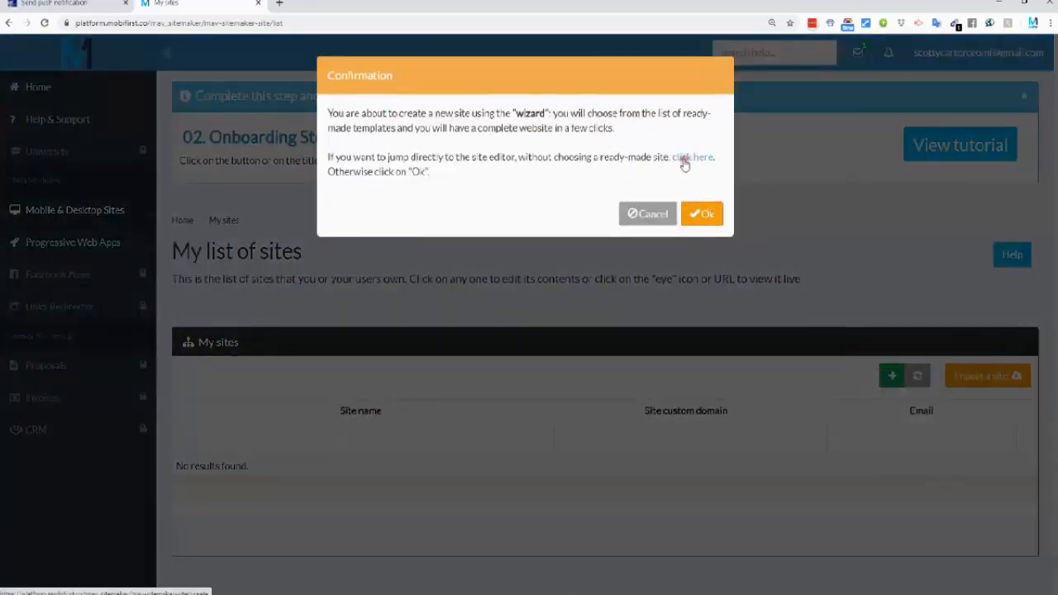
left_click(697, 216)
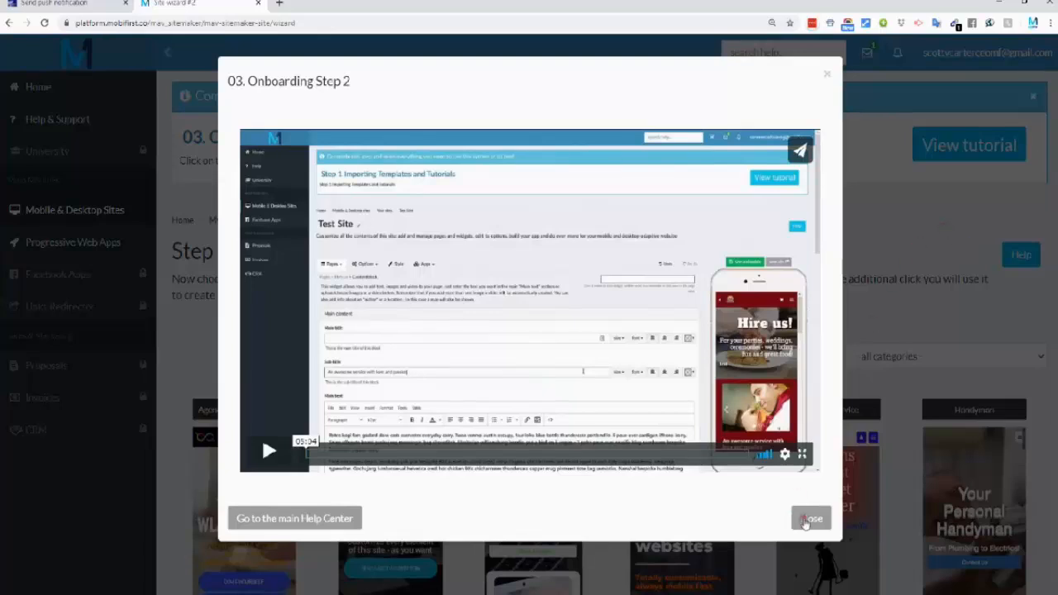
left_click(811, 519)
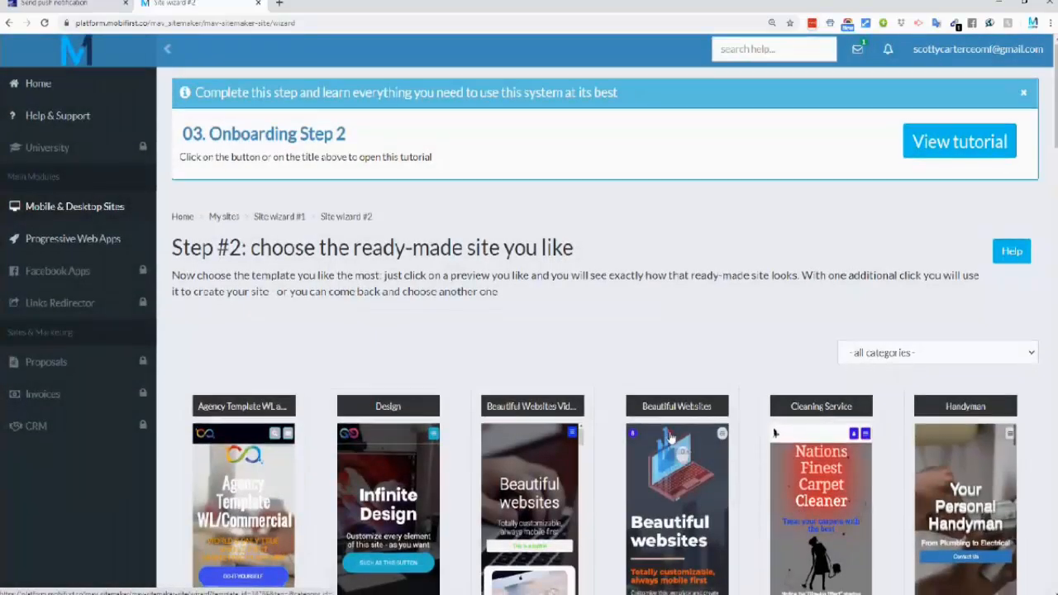
- Pick the ready-made template named Design and review its page structure
scroll(668, 438, "down", 3)
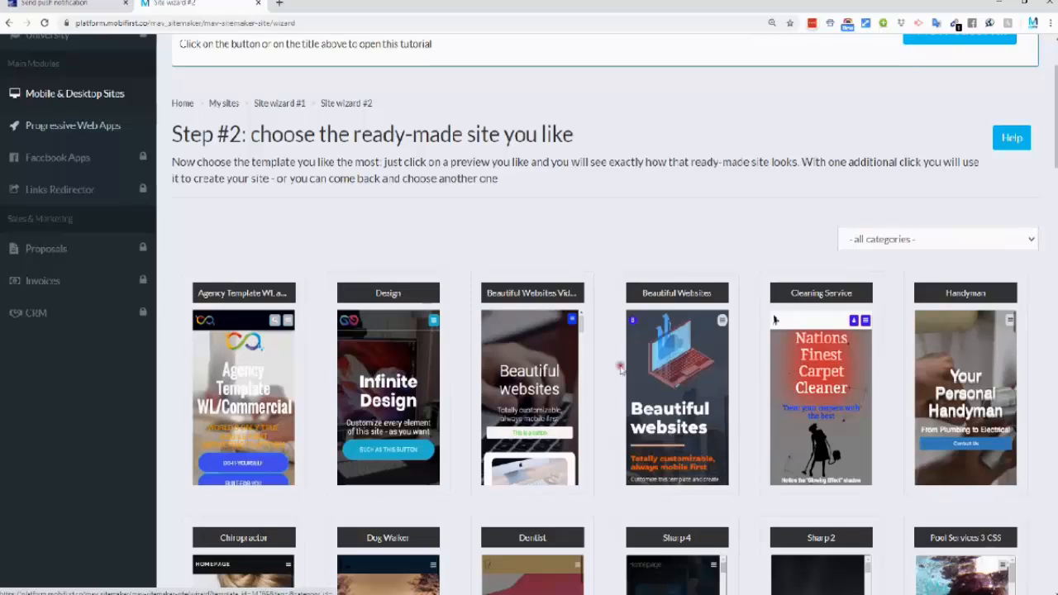
left_click(409, 351)
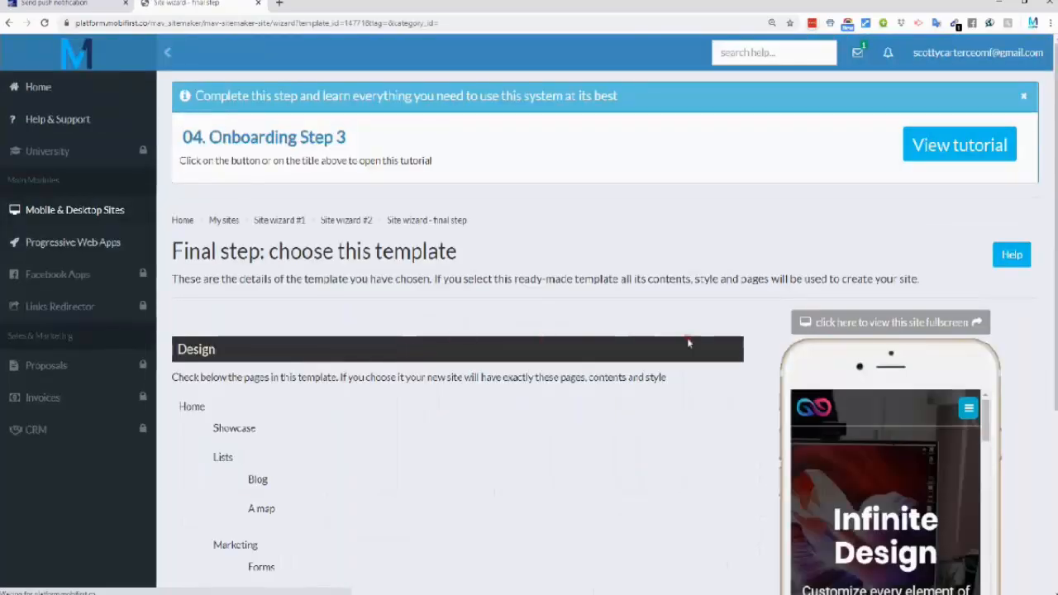
scroll(756, 324, "down", 1)
scroll(756, 324, "down", 1)
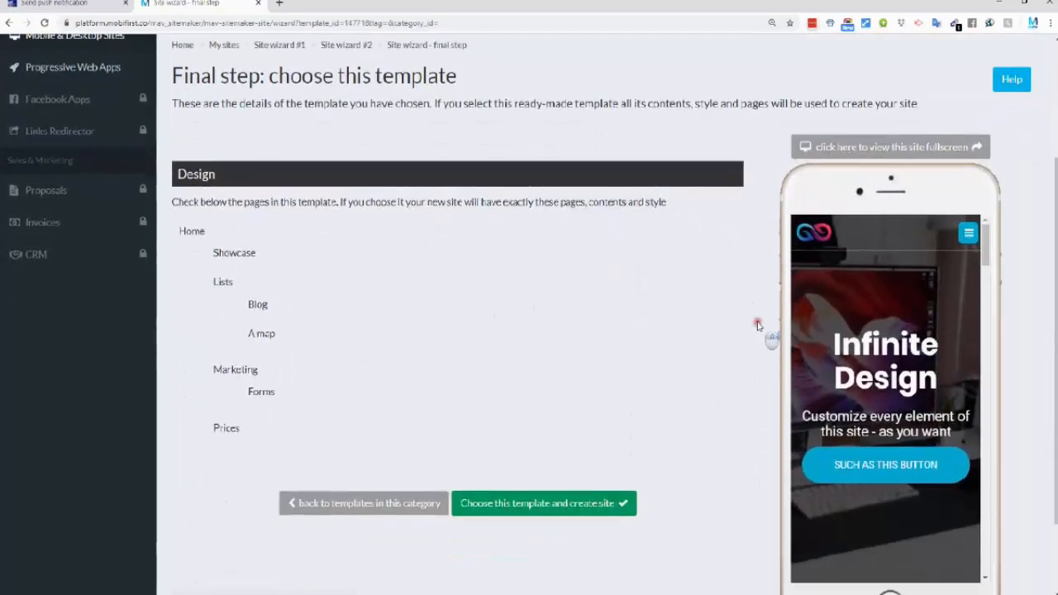
scroll(756, 324, "up", 2)
scroll(757, 324, "down", 3)
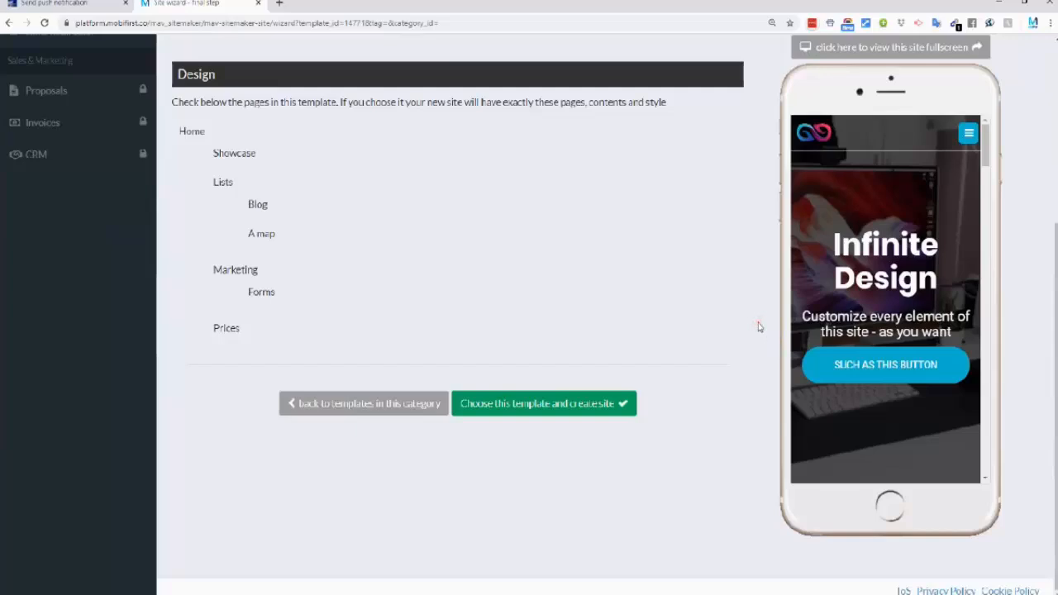
- Create the site from the Design template and name it TESTING
left_click(560, 403)
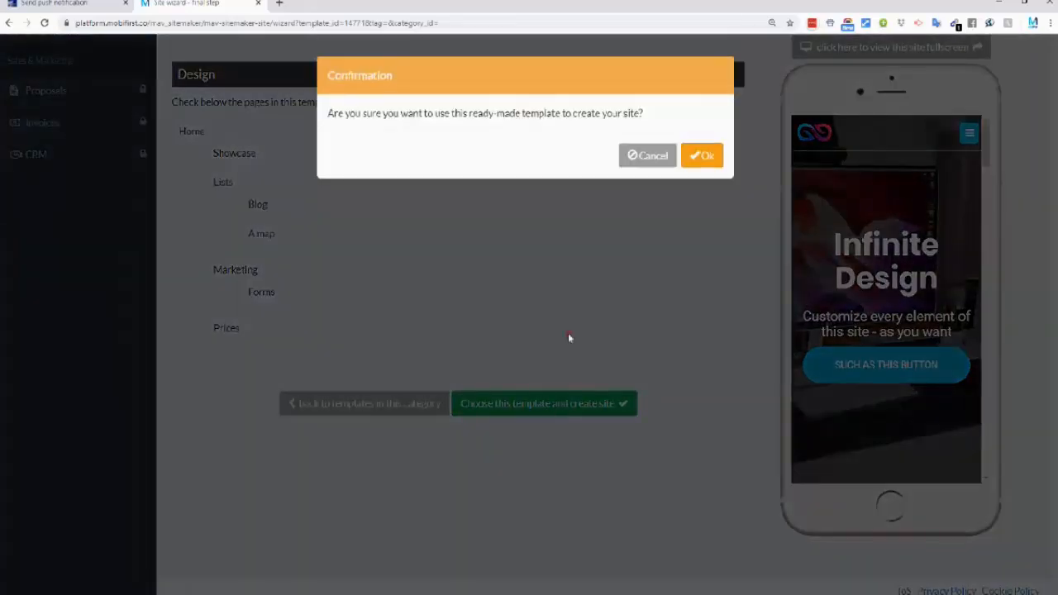
left_click(704, 156)
left_click(441, 145)
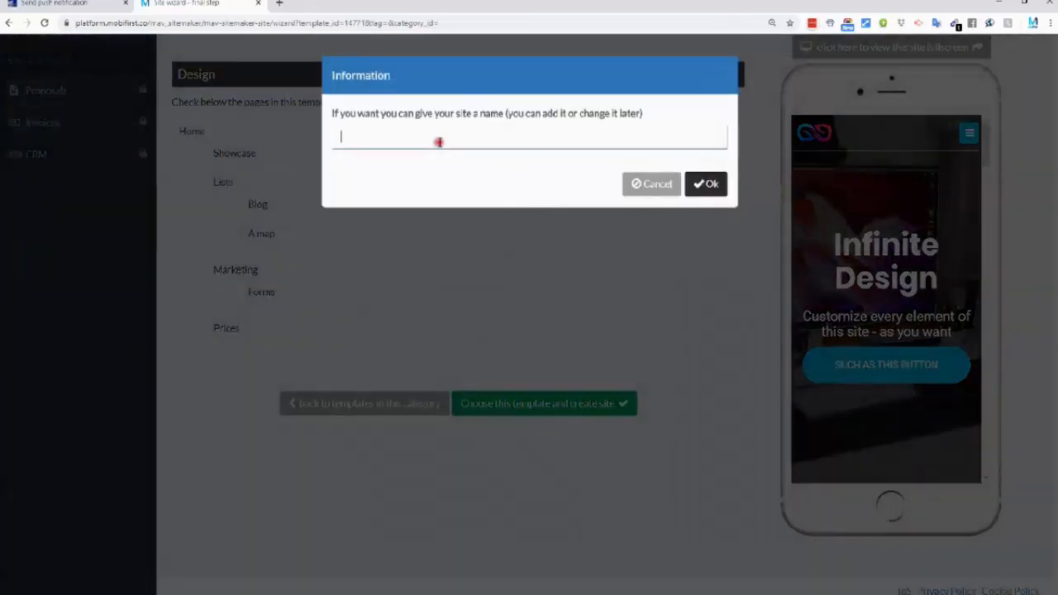
type("TESTING")
left_click(705, 184)
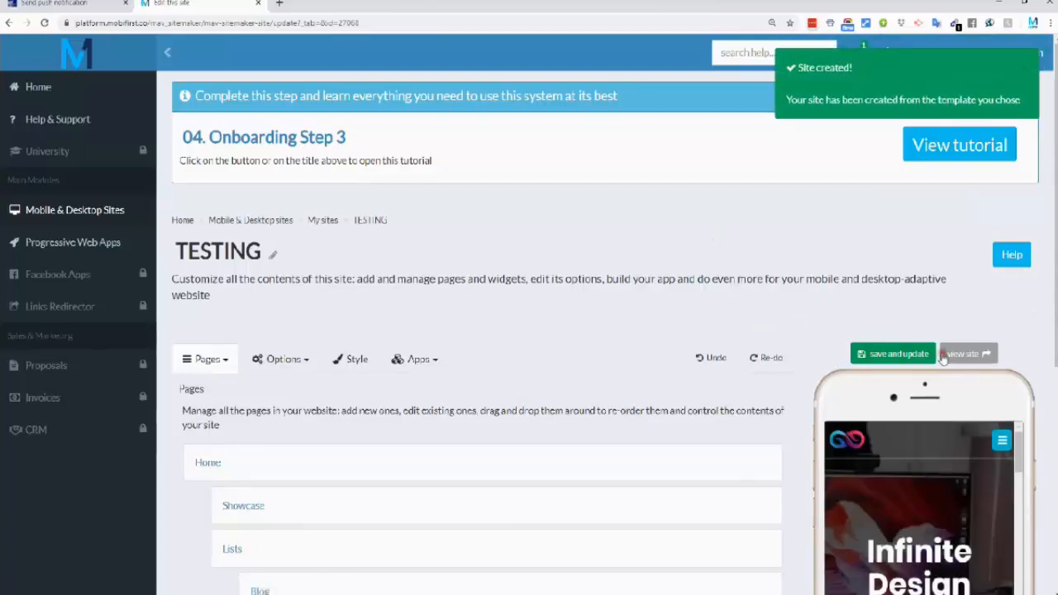
- Examine the new site's page list and the home page content in the phone preview
scroll(785, 344, "down", 2)
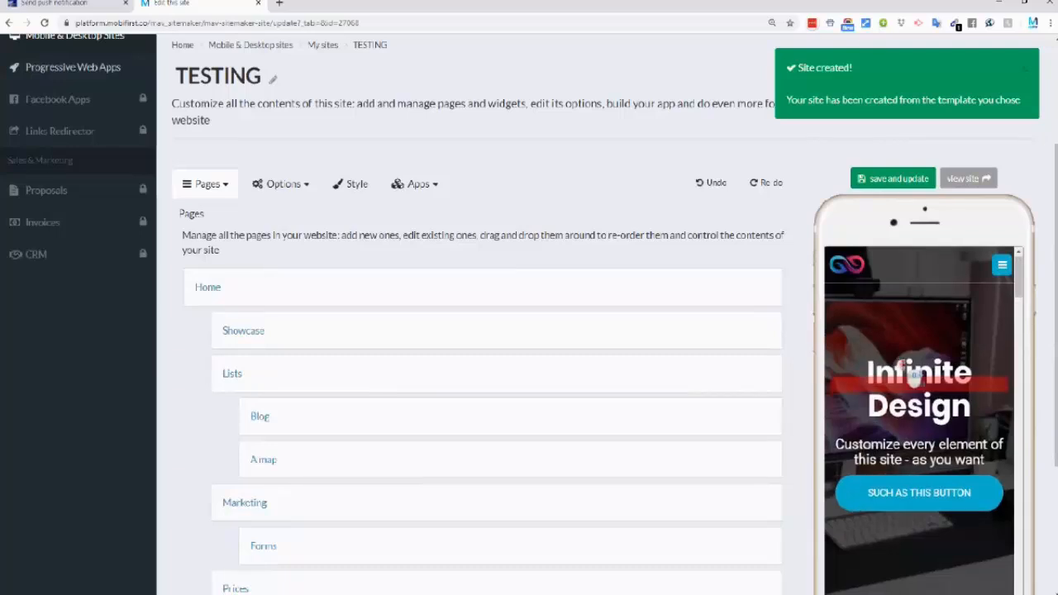
scroll(807, 357, "down", 1)
scroll(808, 358, "down", 1)
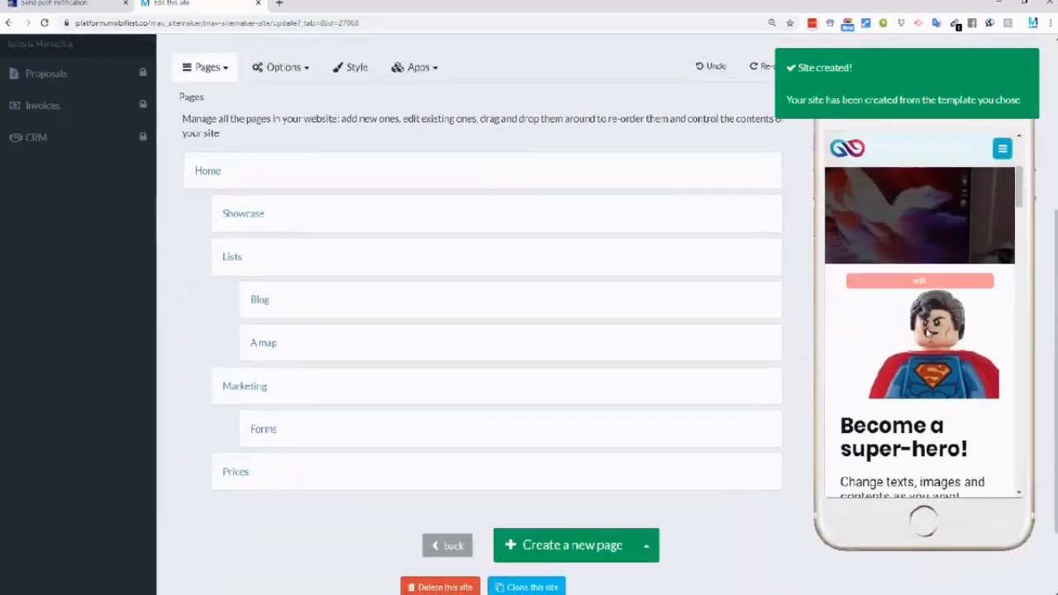
scroll(938, 342, "down", 8)
scroll(938, 342, "down", 10)
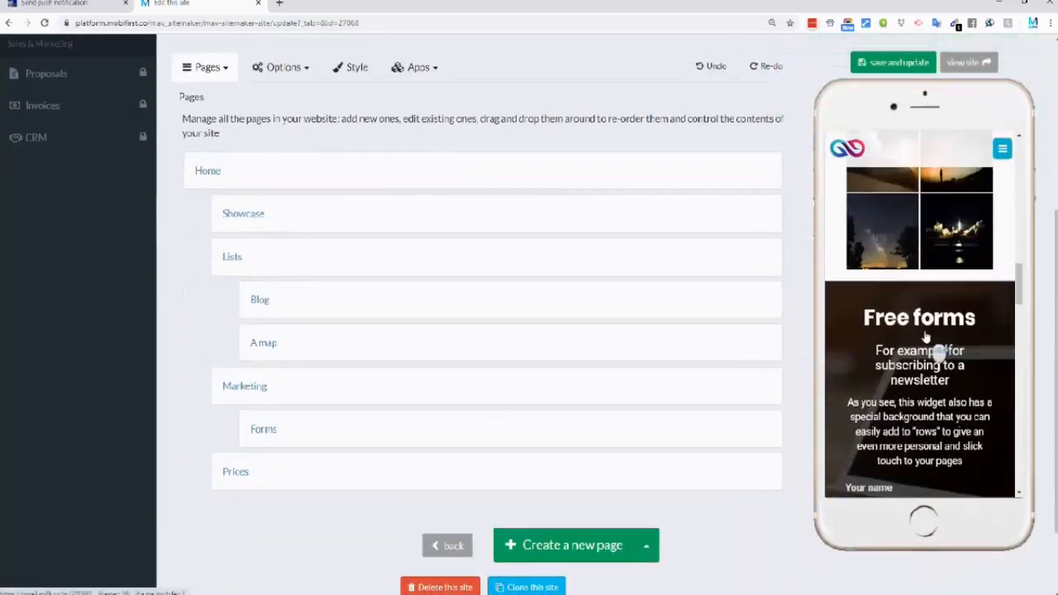
scroll(938, 347, "down", 10)
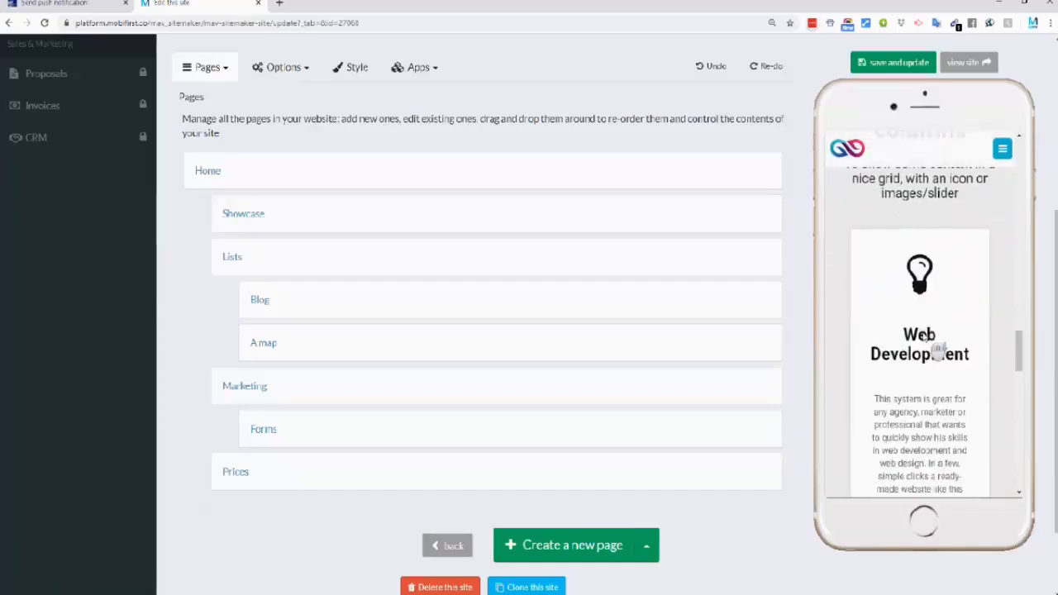
scroll(933, 348, "down", 5)
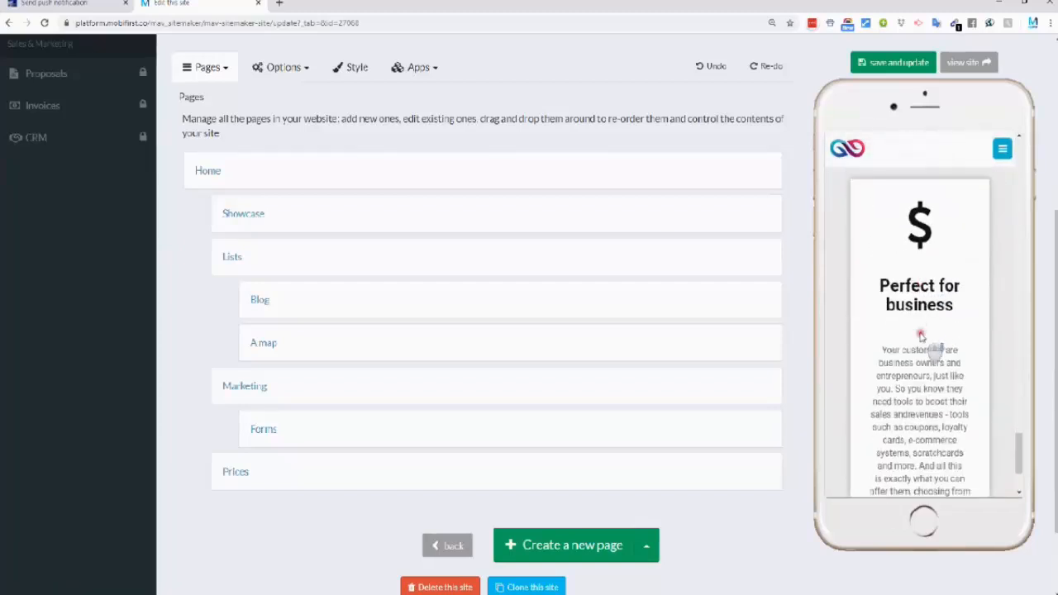
scroll(792, 376, "up", 3)
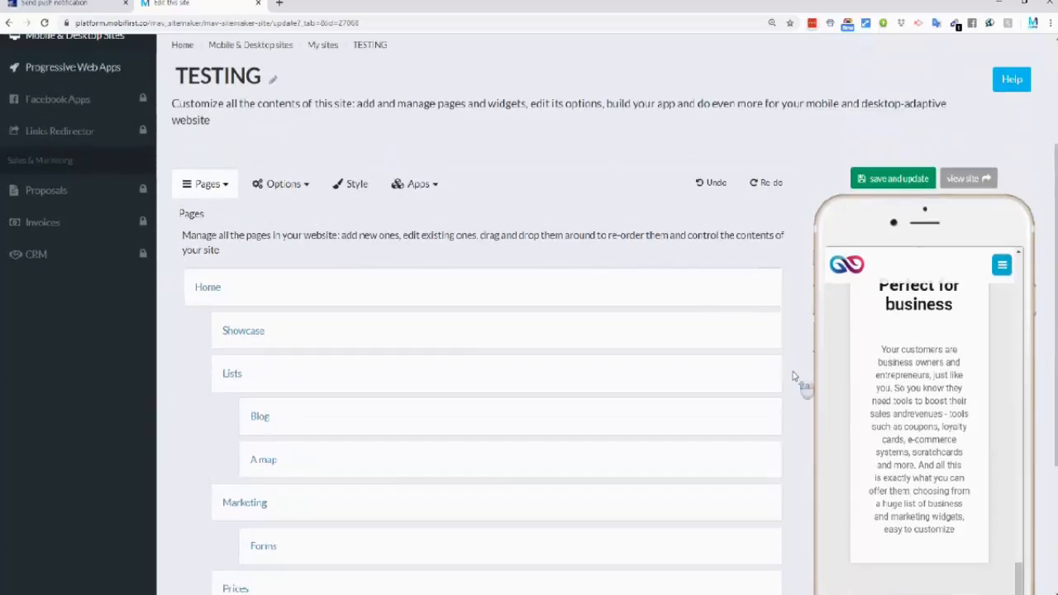
mouse_move(421, 333)
left_mouse_down()
mouse_move(416, 298)
mouse_move(416, 330)
left_mouse_up()
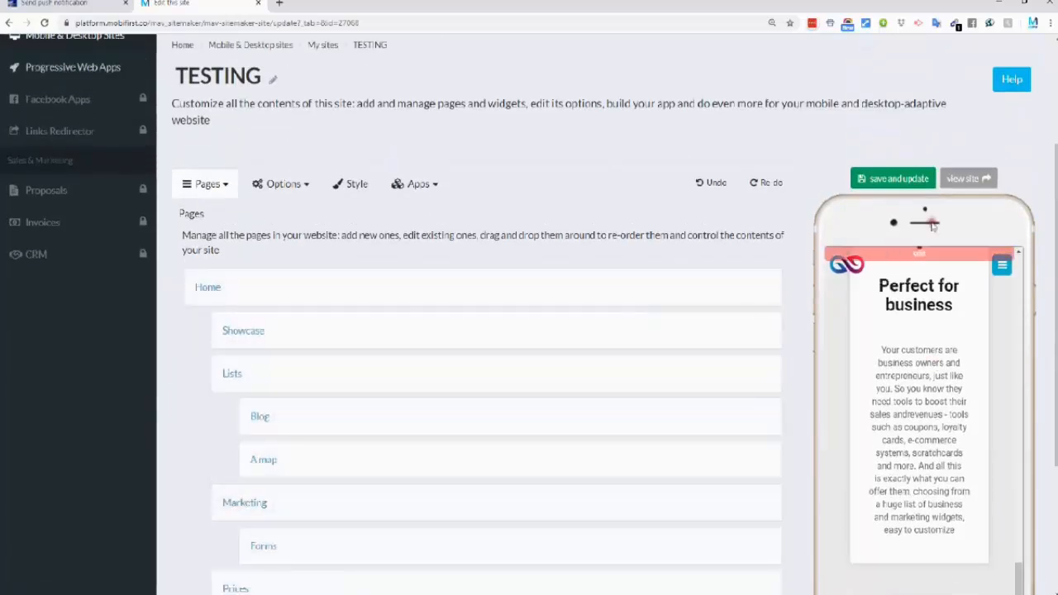
- View the site's phone, desktop and tablet previews, and return to the site editor
left_click(962, 180)
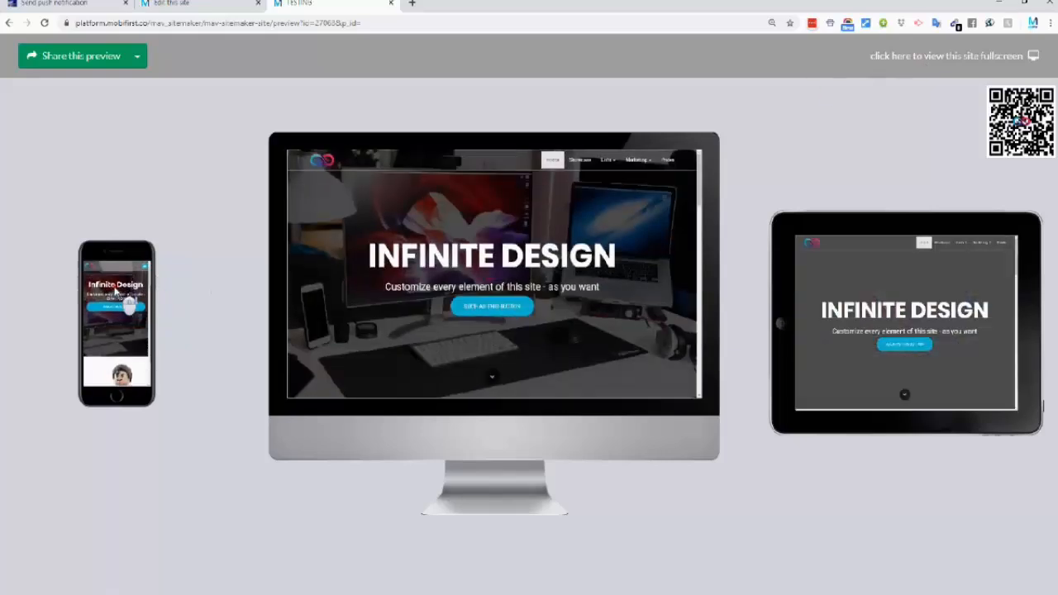
scroll(670, 285, "down", 2)
scroll(666, 281, "up", 2)
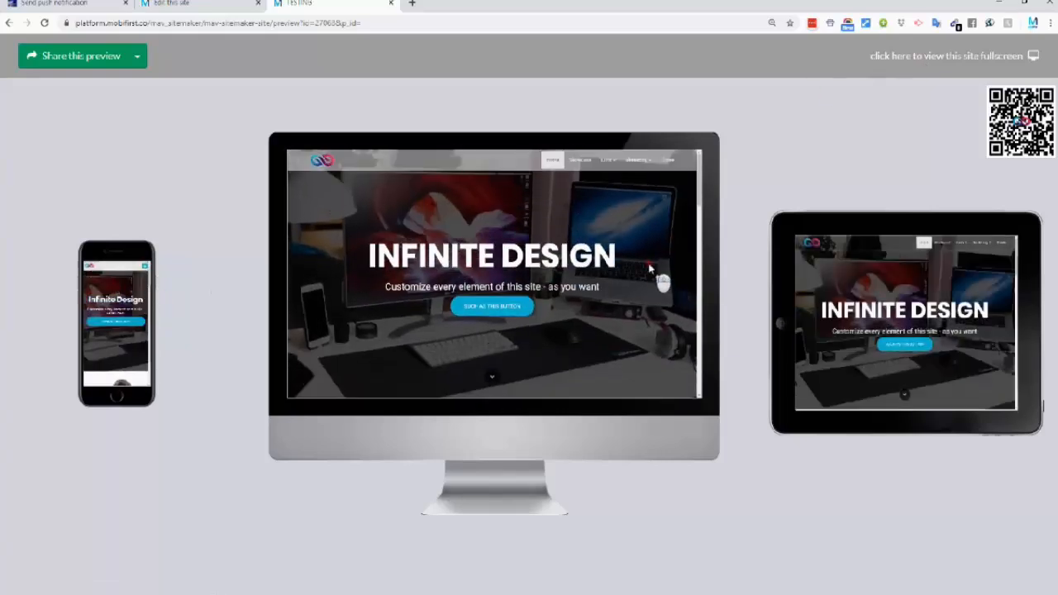
left_click(205, 7)
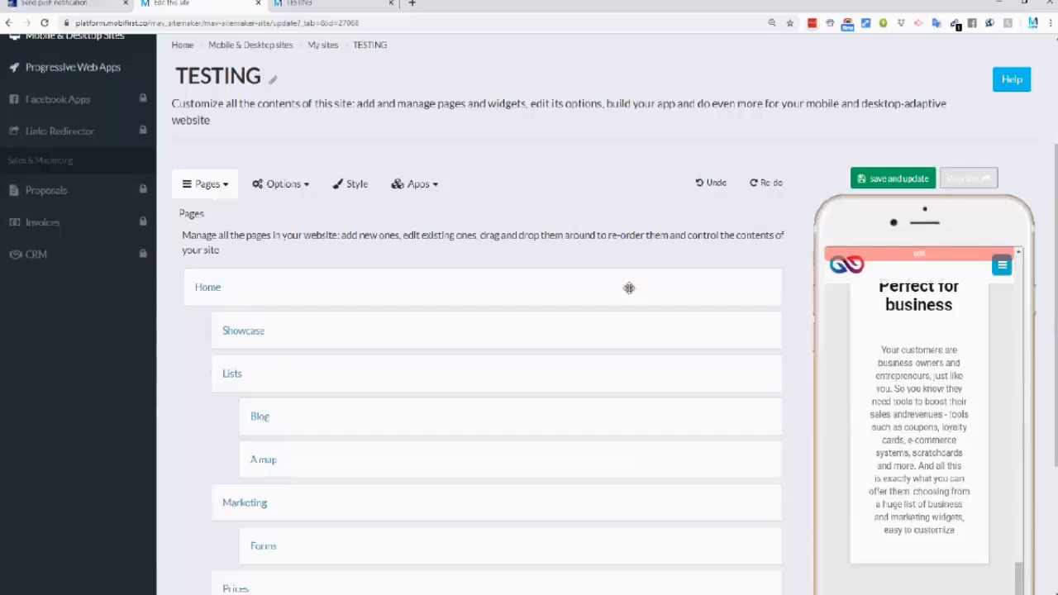
- Open the Home page for editing and review its widgets
left_click(212, 291)
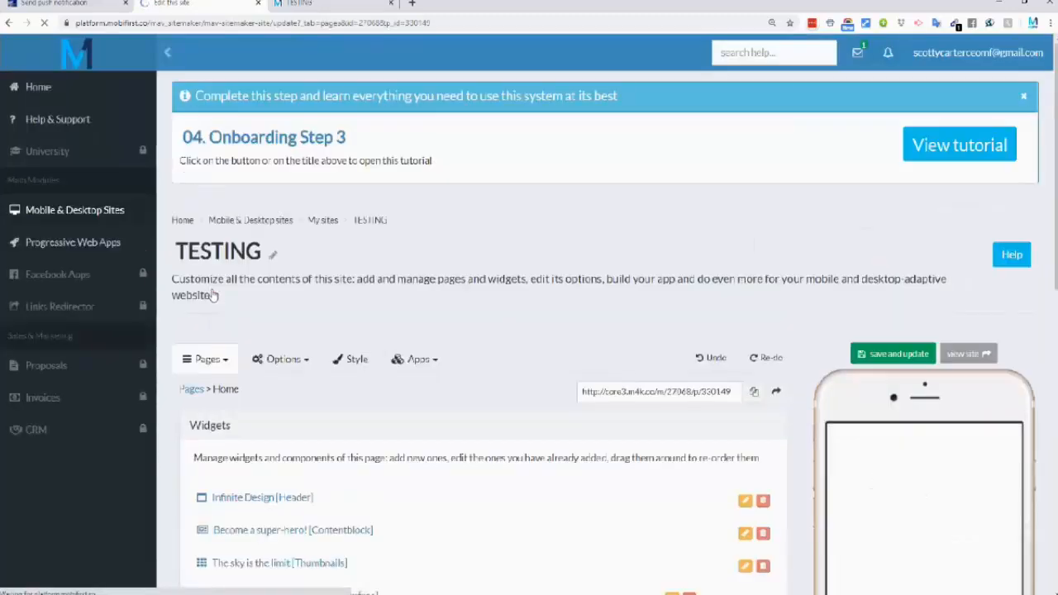
scroll(801, 334, "down", 2)
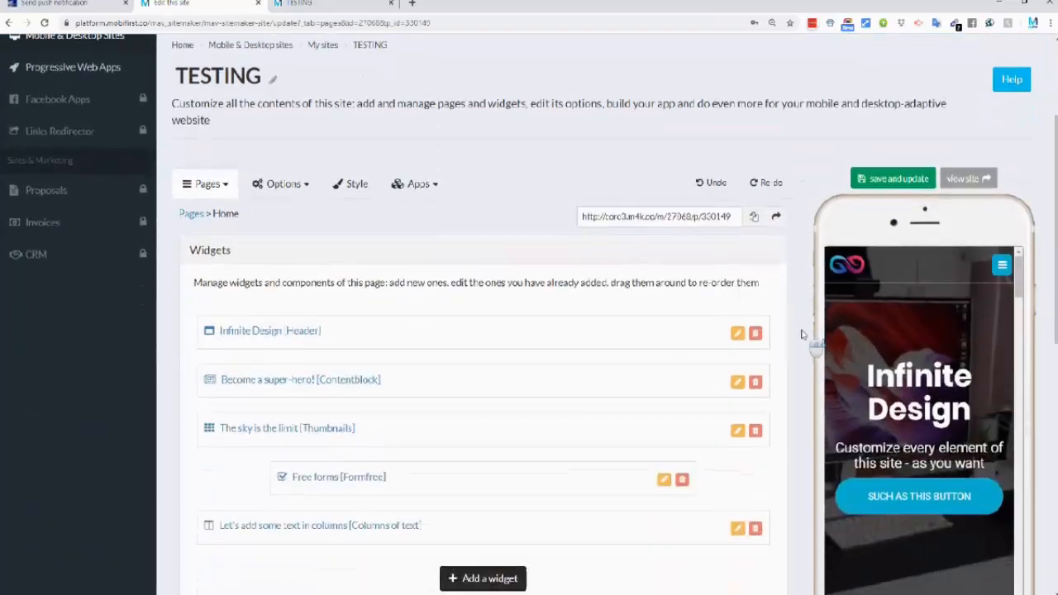
scroll(802, 334, "down", 2)
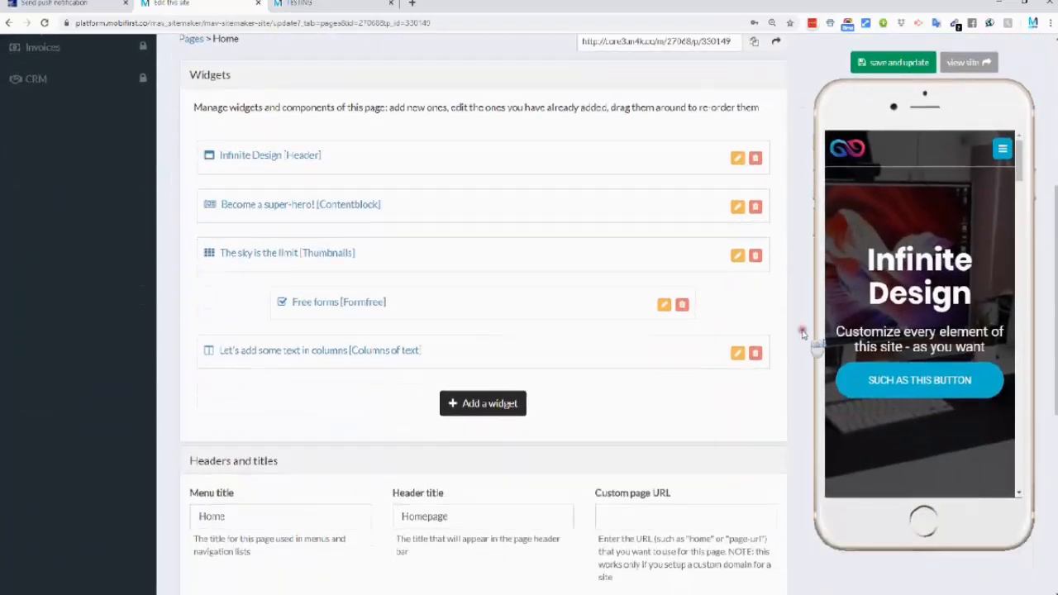
- Browse the library of widgets available for the Home page and close it without adding one
left_click(505, 405)
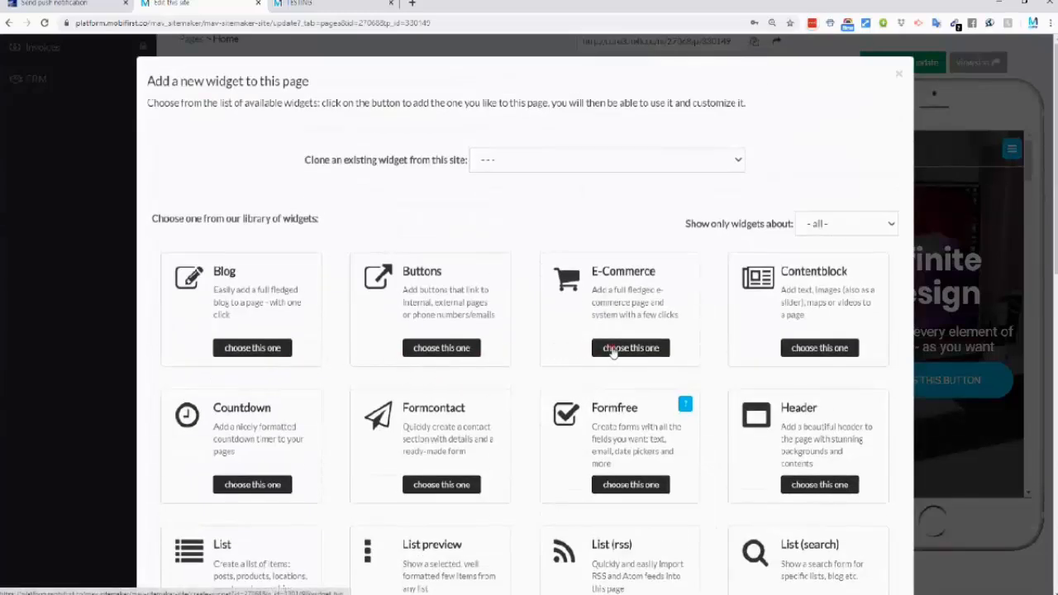
scroll(612, 357, "down", 3)
scroll(612, 358, "down", 5)
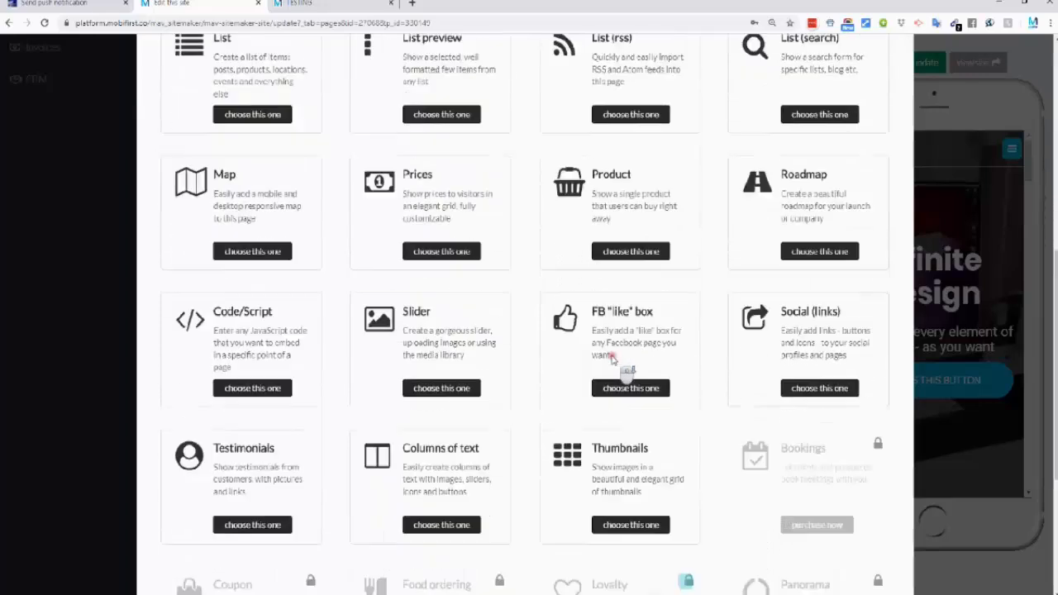
scroll(612, 357, "up", 8)
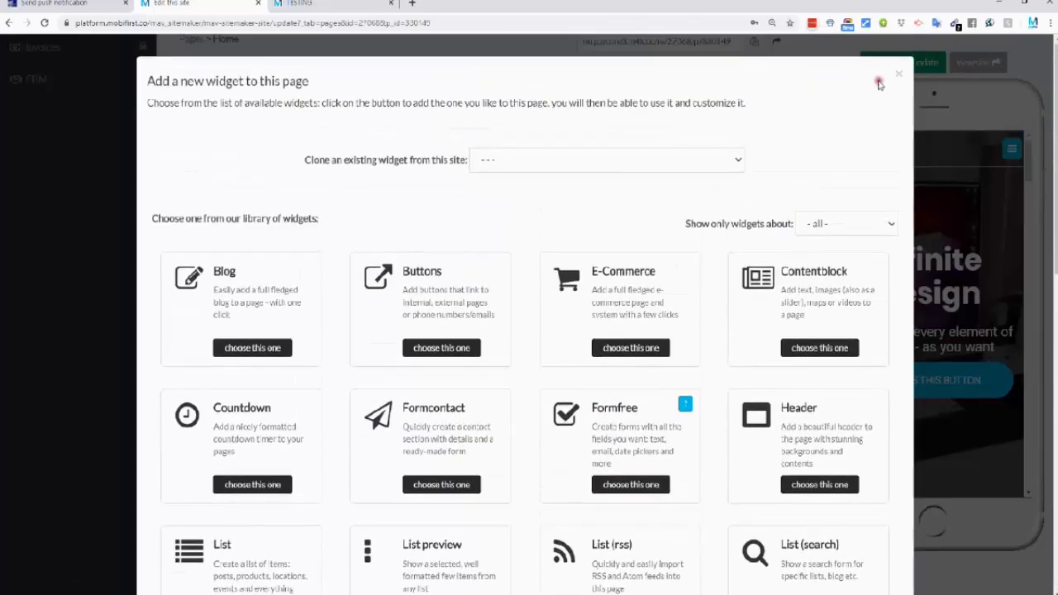
left_click(899, 58)
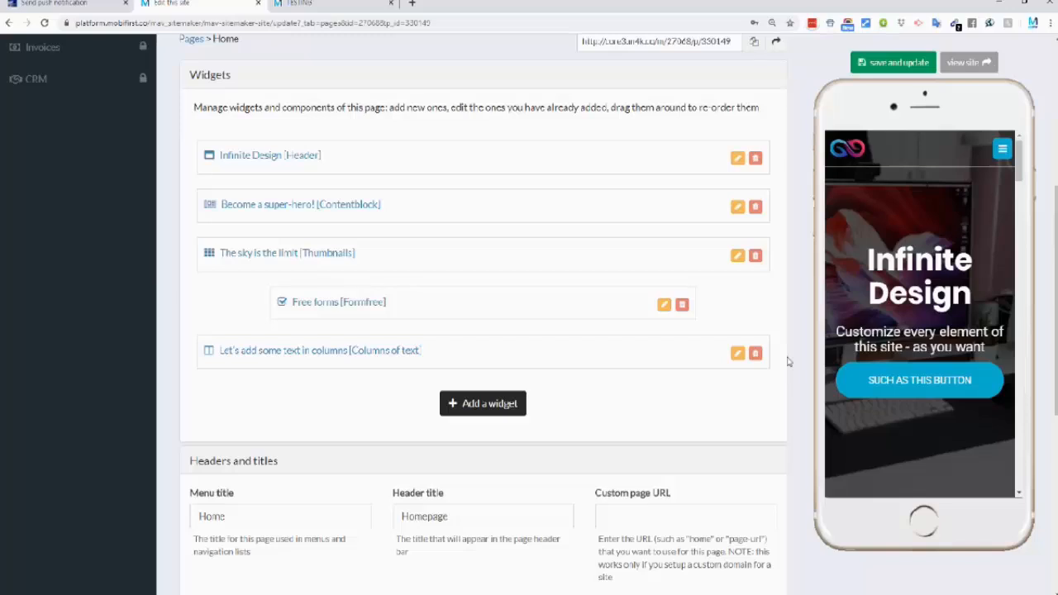
- Look over the Home page's widgets and the list of site options, and open the site's style settings
scroll(788, 362, "up", 5)
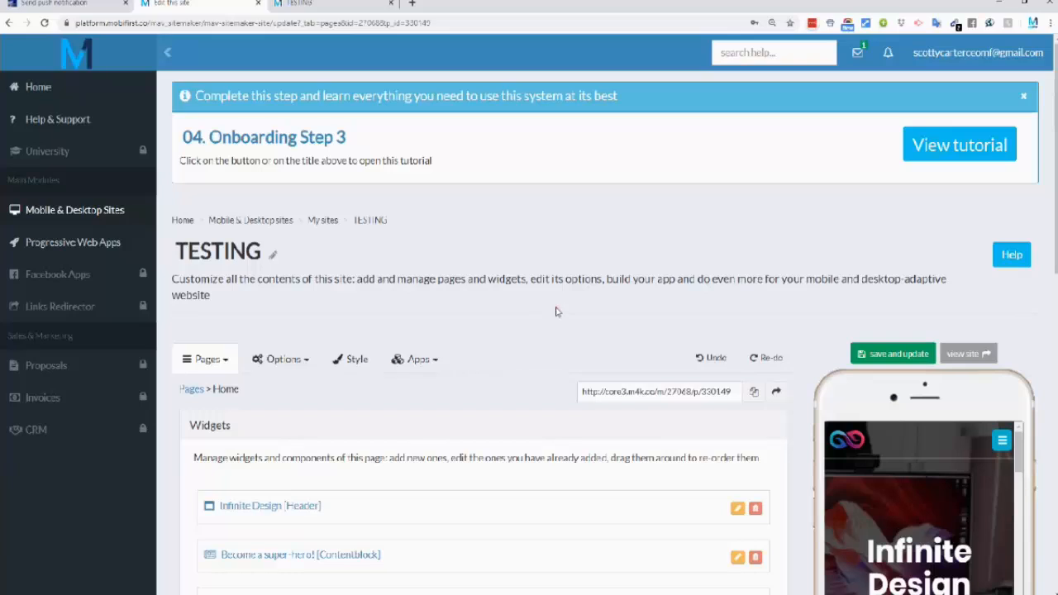
scroll(556, 312, "down", 3)
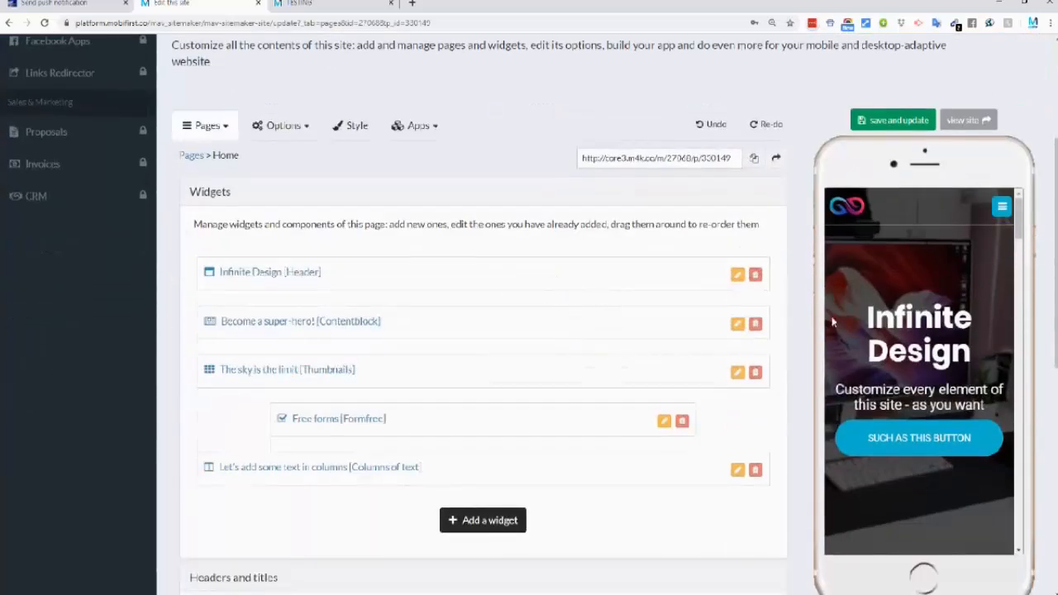
scroll(597, 336, "up", 1)
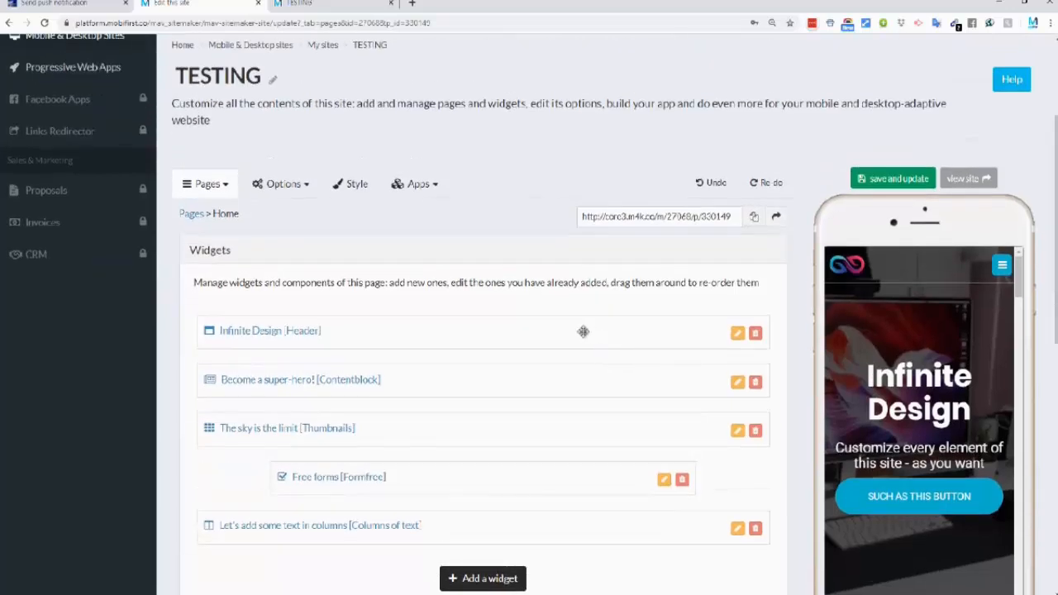
left_click(309, 186)
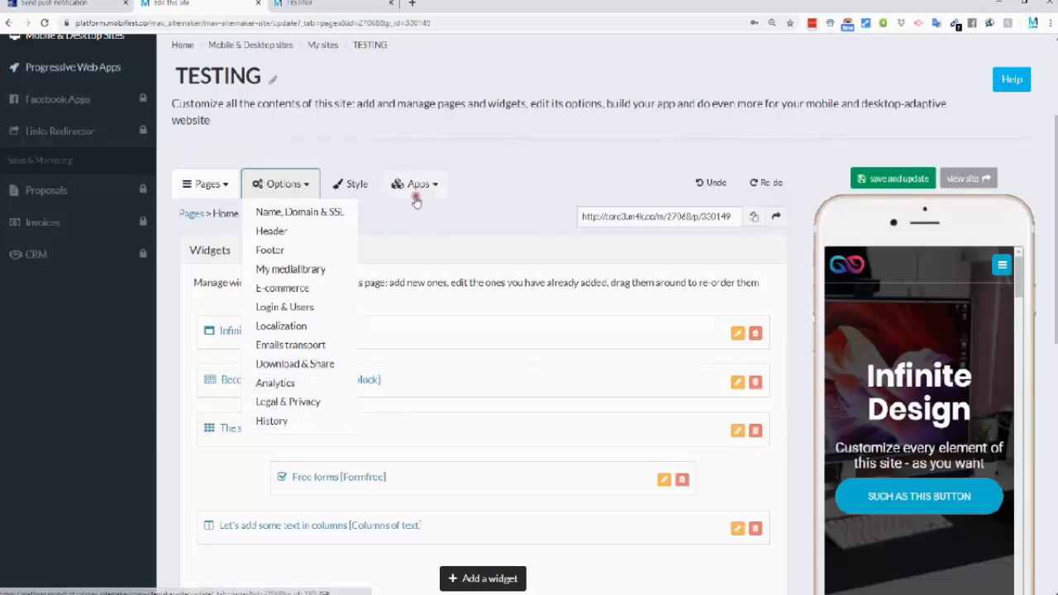
left_click(358, 187)
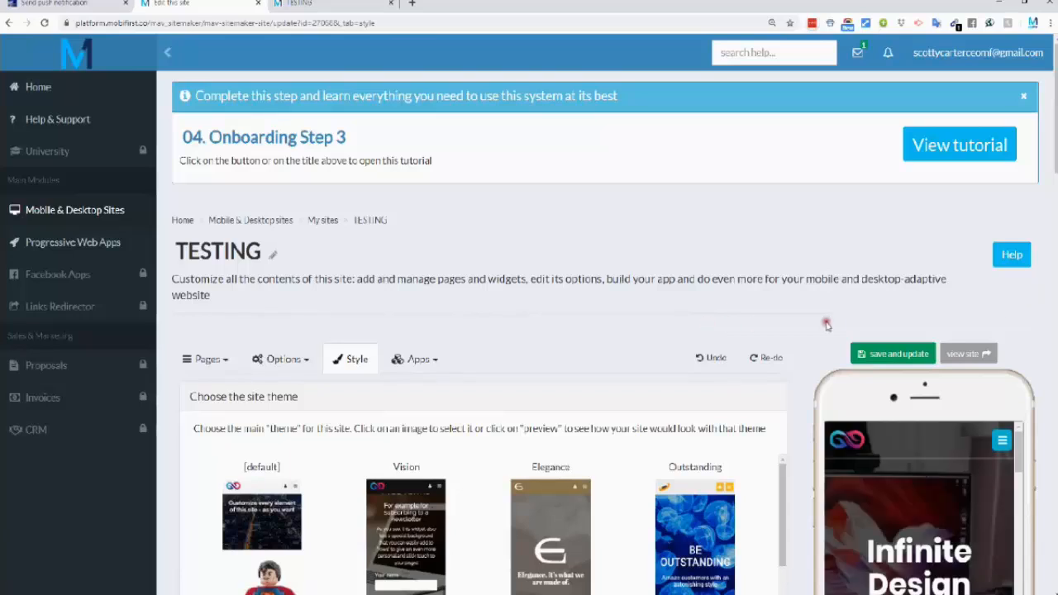
- Apply the Material theme to the TESTING site, confirm the change, and save and update the site
scroll(827, 328, "down", 2)
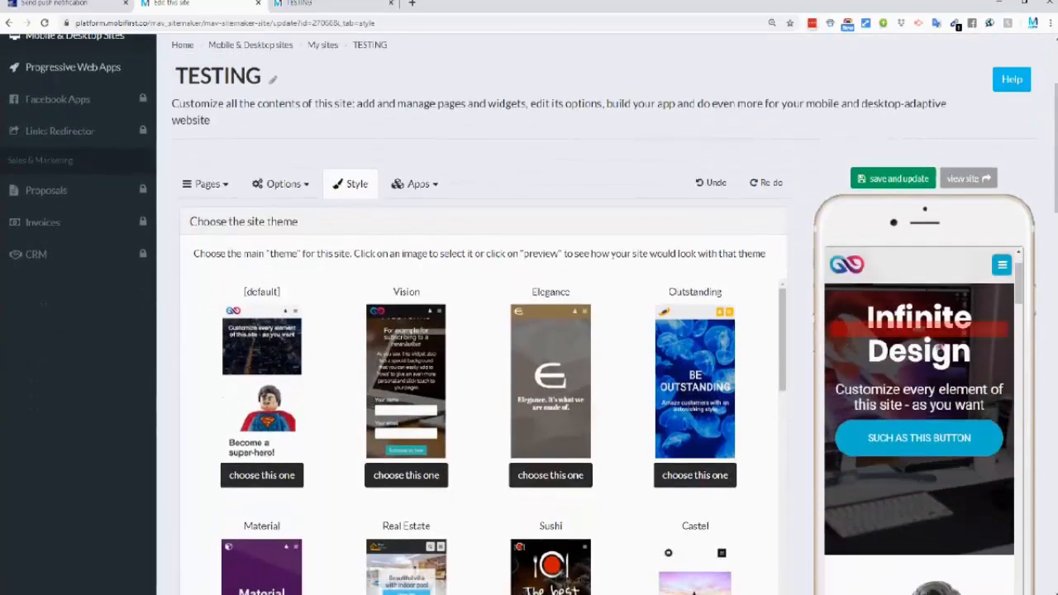
scroll(800, 389, "down", 1)
scroll(801, 390, "down", 2)
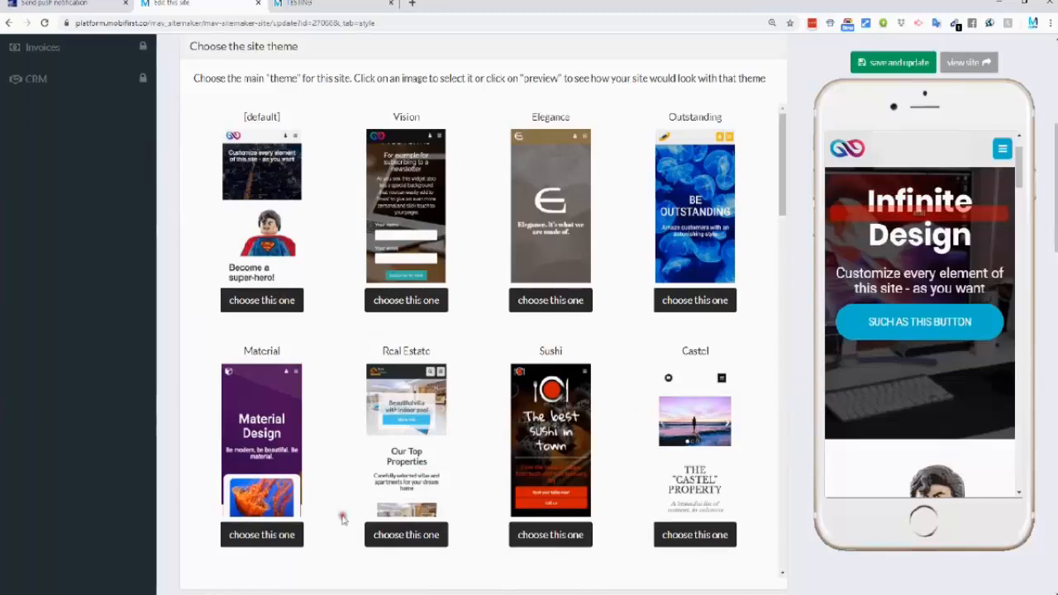
left_click(281, 536)
left_click(701, 155)
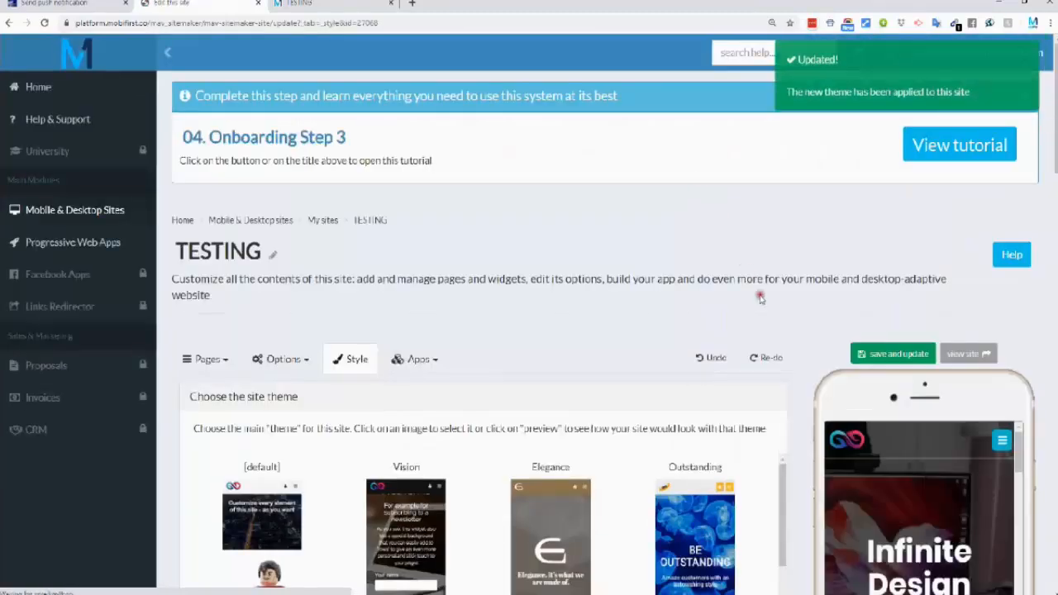
left_click(891, 354)
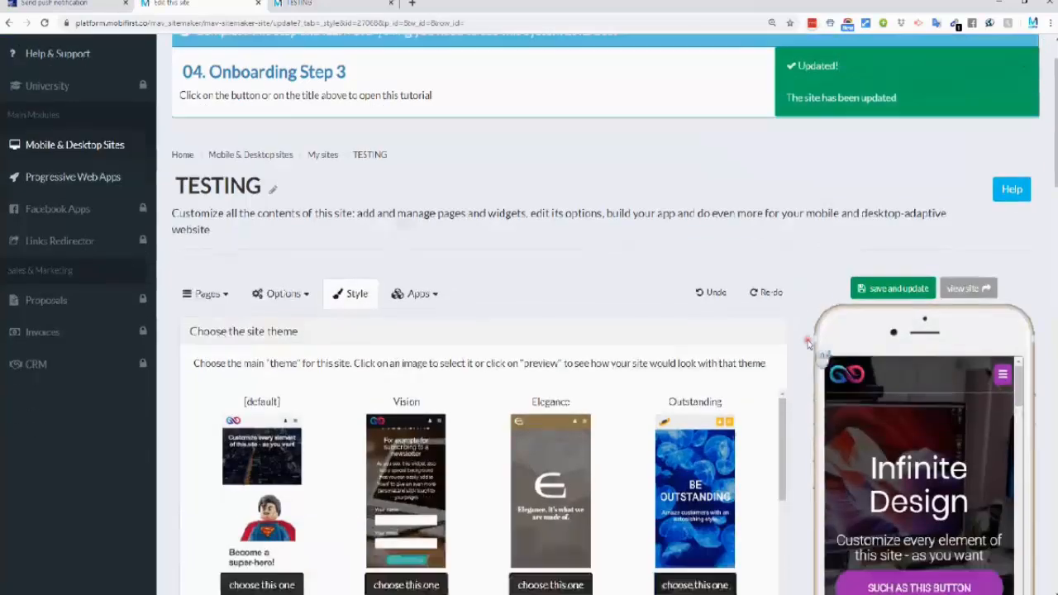
- Examine the themed phone preview and the style settings for fonts, main, header and footer colors, dark mode and custom CSS
scroll(844, 351, "down", 5)
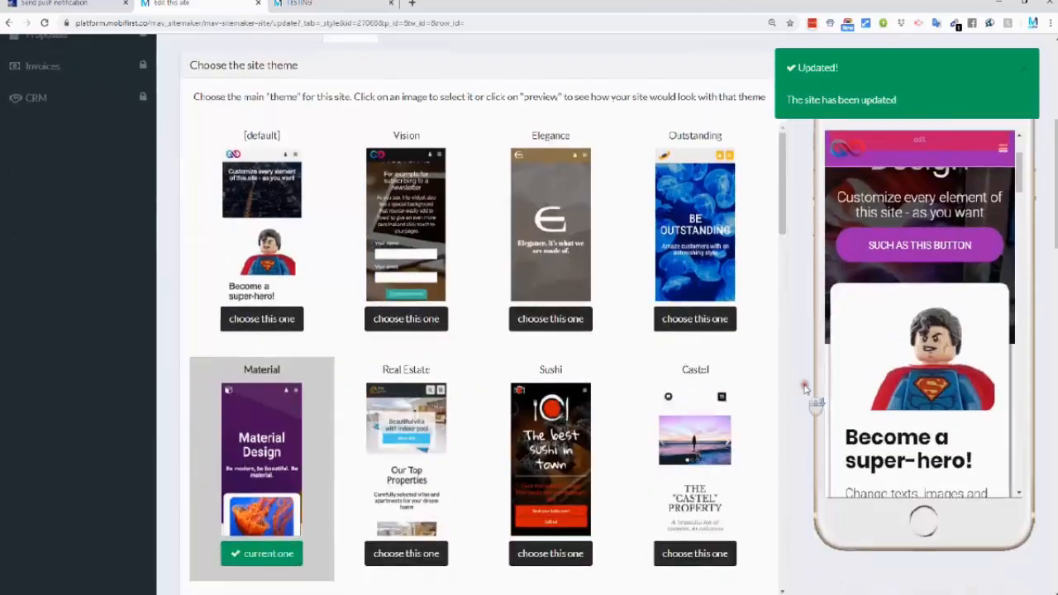
scroll(921, 347, "down", 15)
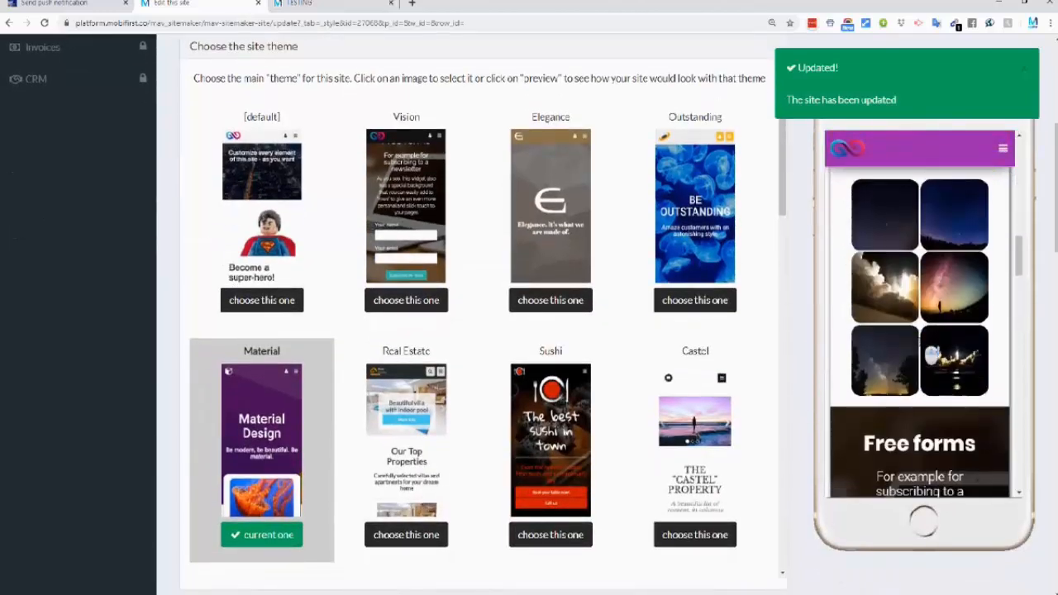
scroll(925, 345, "down", 4)
scroll(794, 381, "down", 6)
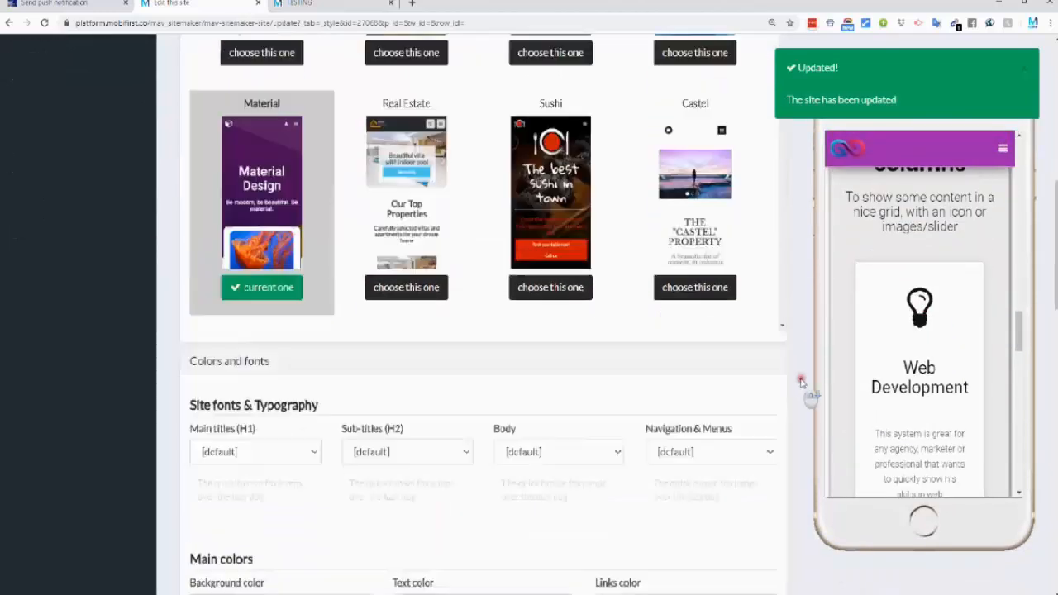
scroll(809, 380, "down", 5)
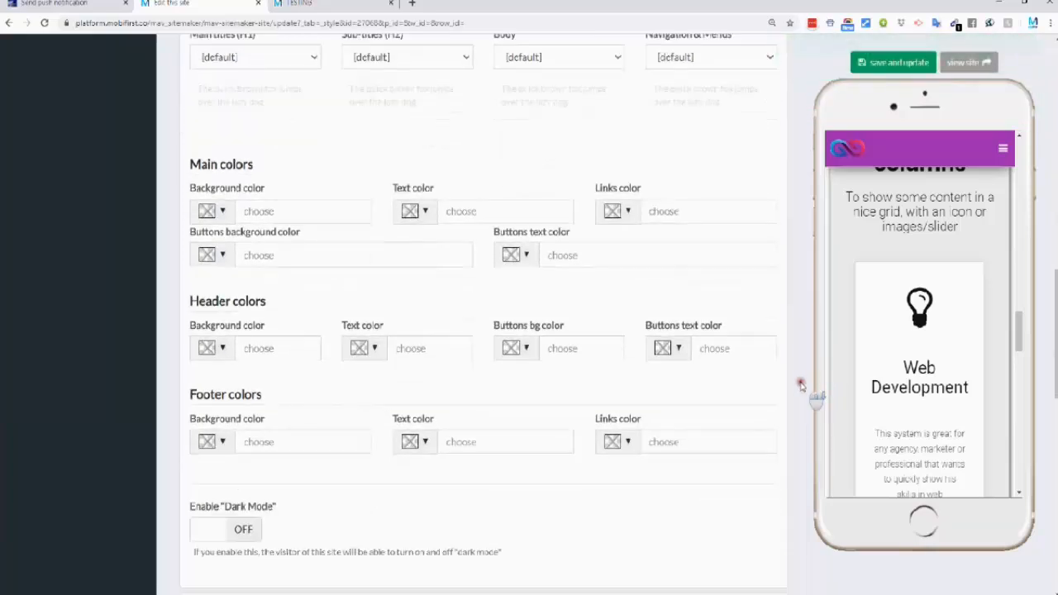
scroll(804, 387, "down", 3)
scroll(744, 395, "up", 2)
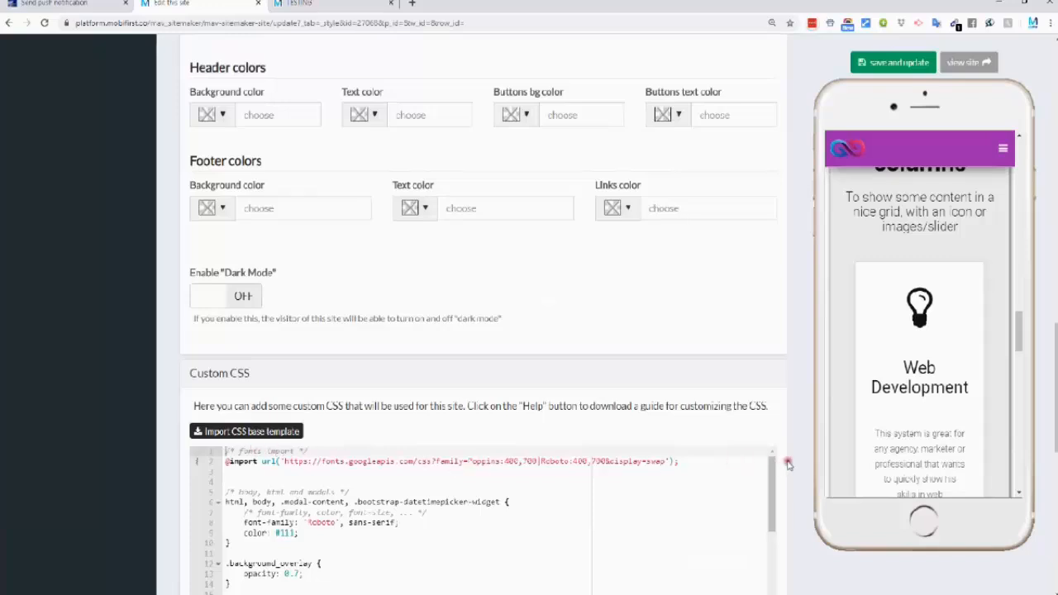
scroll(792, 462, "up", 10)
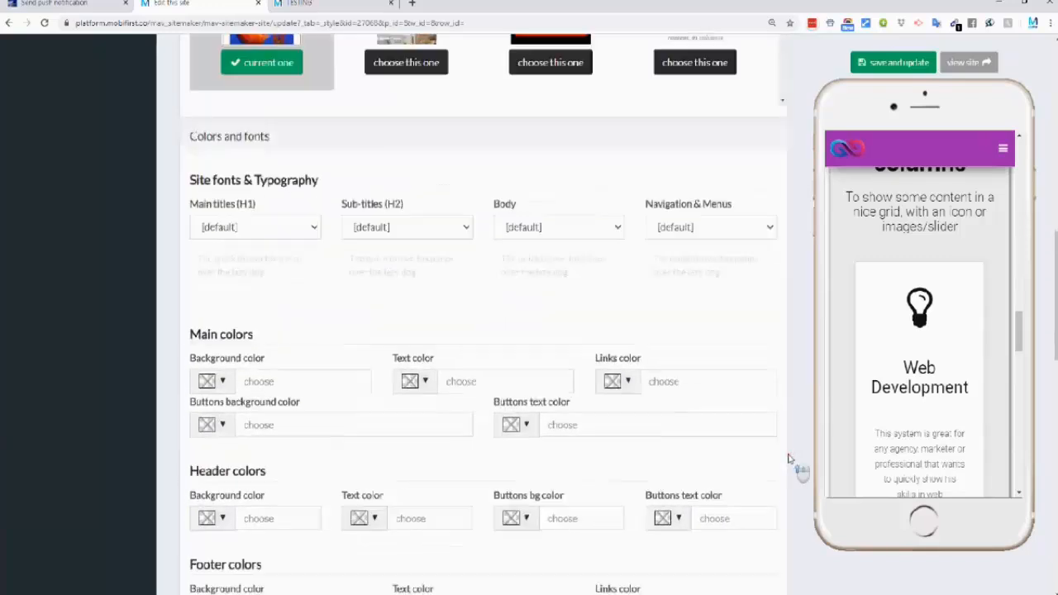
scroll(789, 459, "up", 10)
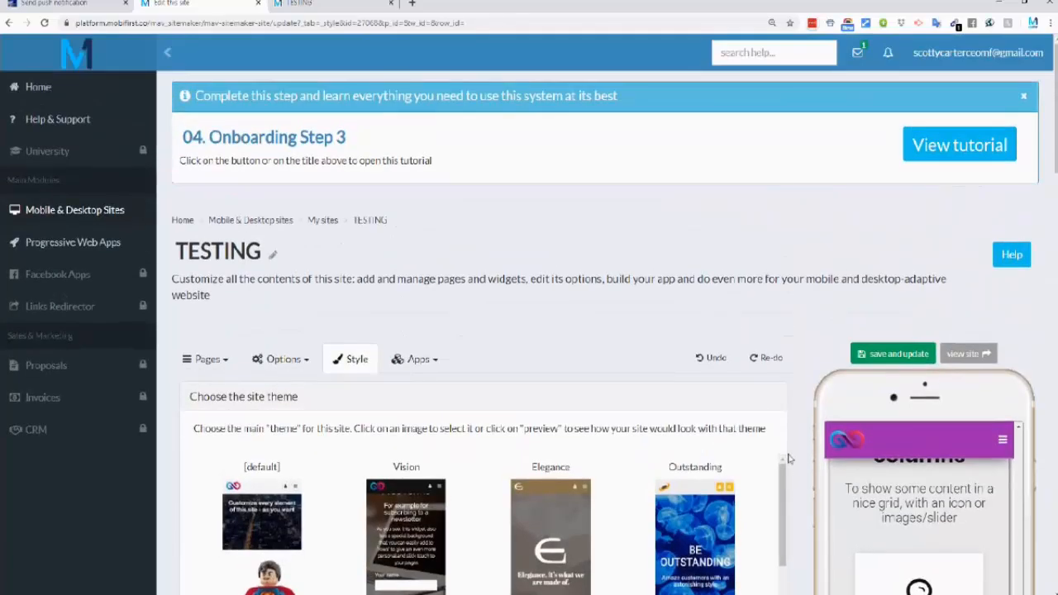
- Reload the TESTING site's device preview, view the site fullscreen to check the Material theme on its homepage, and return to the site editor
left_click(310, 4)
left_click(45, 24)
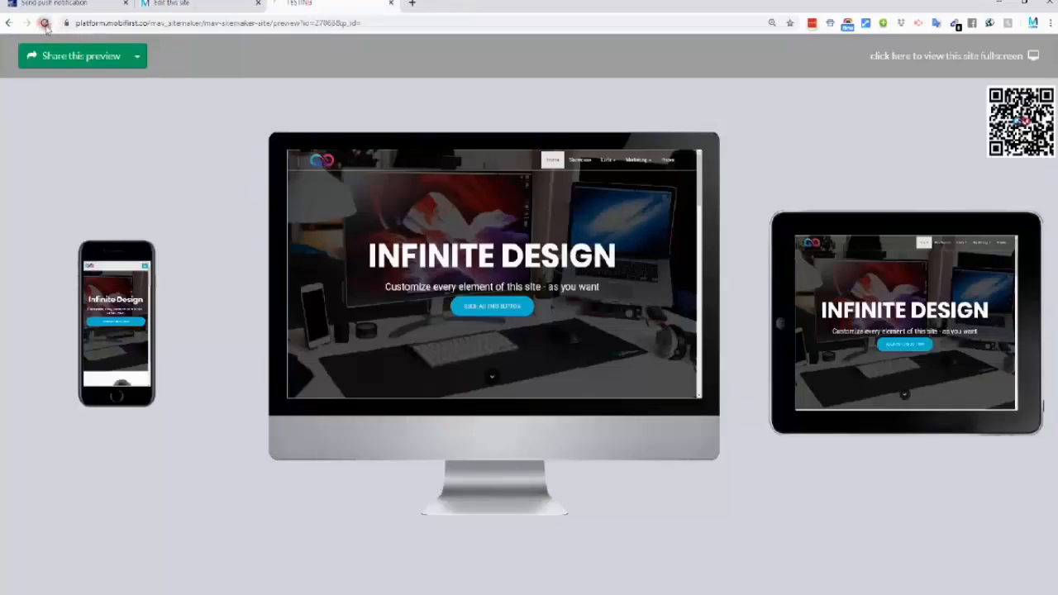
left_click(910, 57)
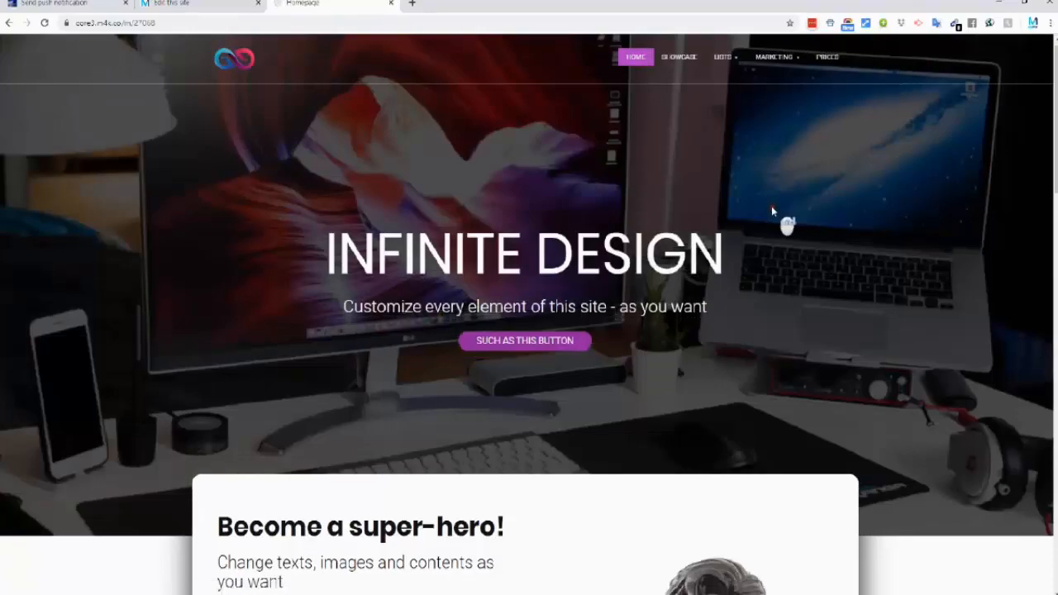
scroll(773, 211, "down", 6)
scroll(778, 222, "down", 2)
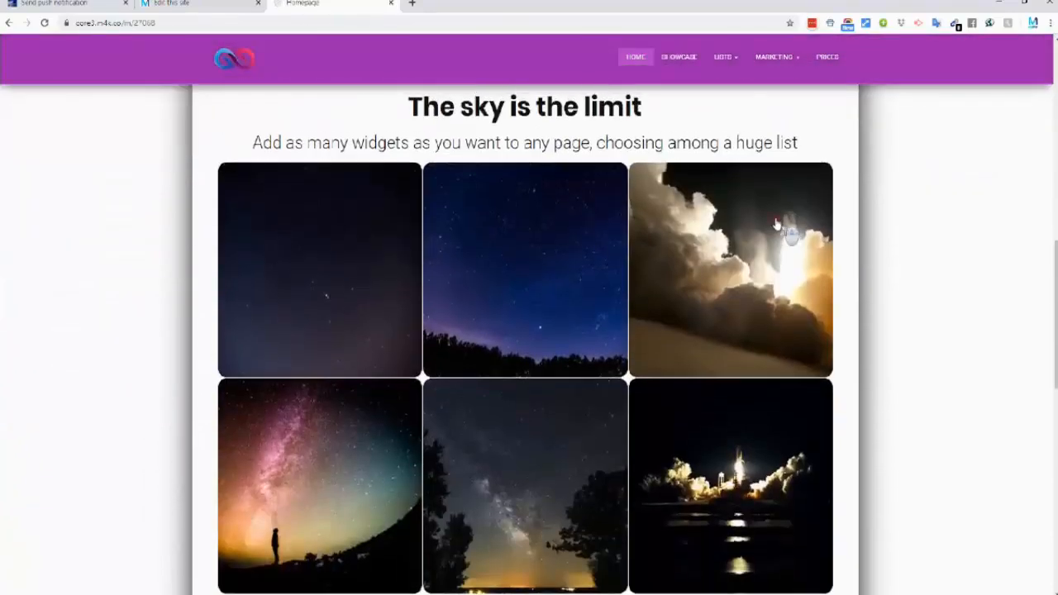
scroll(786, 237, "up", 8)
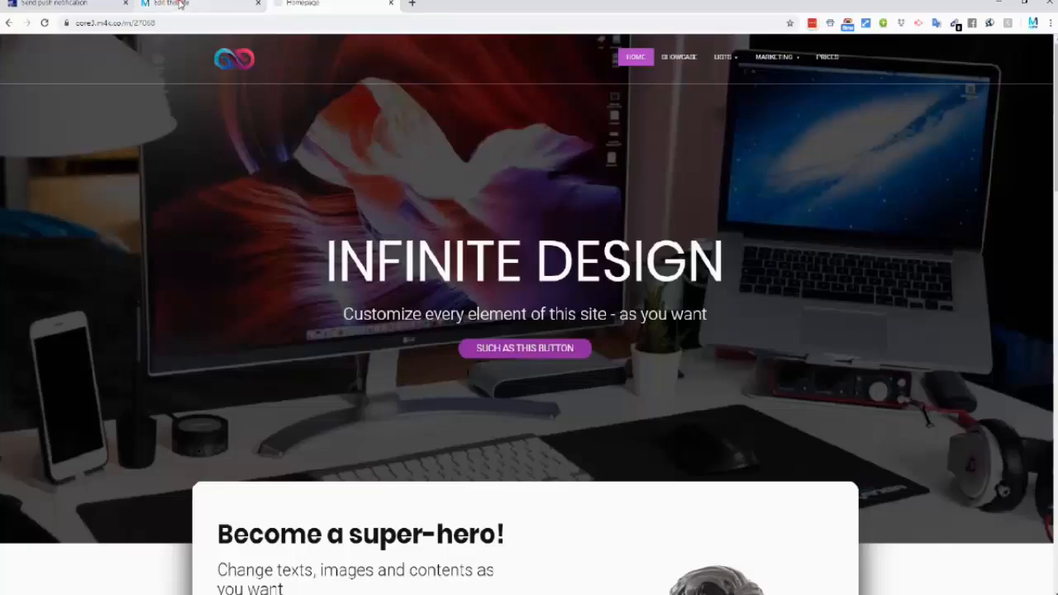
left_click(143, 5)
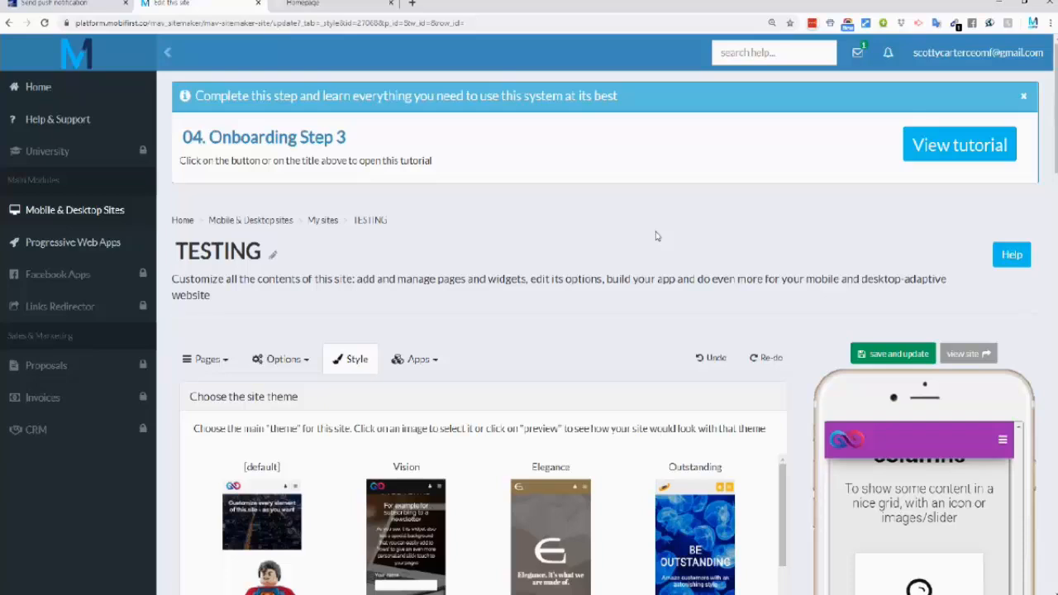
- Open the Progressive Web Apps module, and in the other account's browser tab open the CEO site from the Mobile & Desktop sites list
left_click(103, 245)
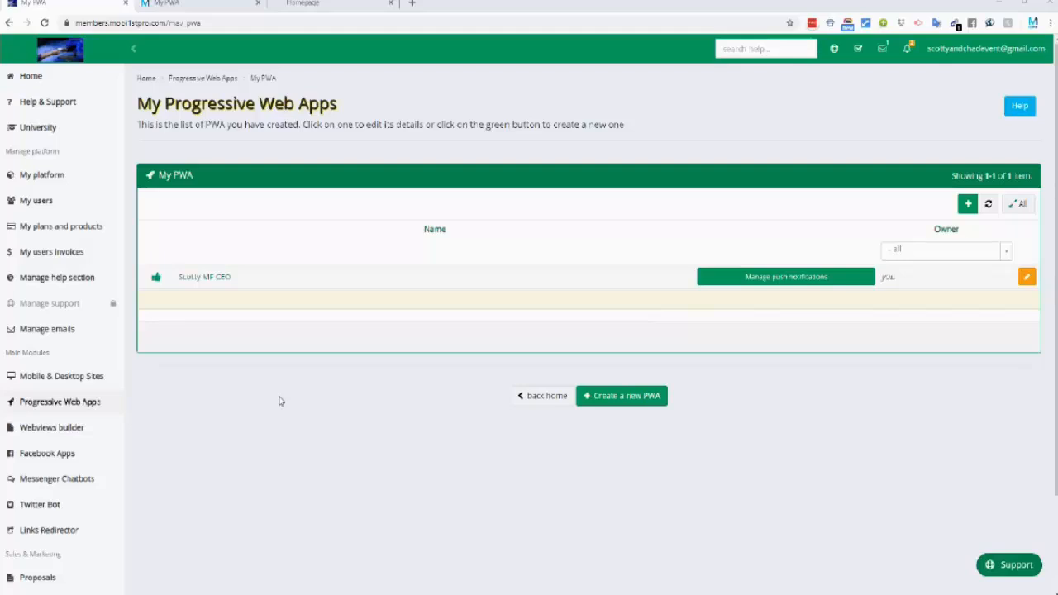
left_click(88, 376)
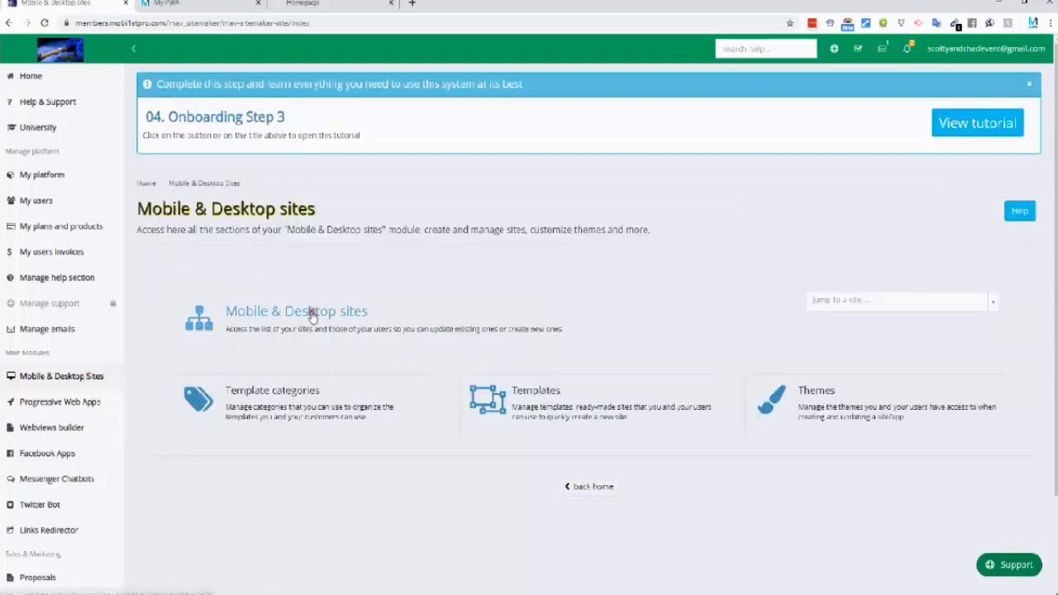
left_click(313, 313)
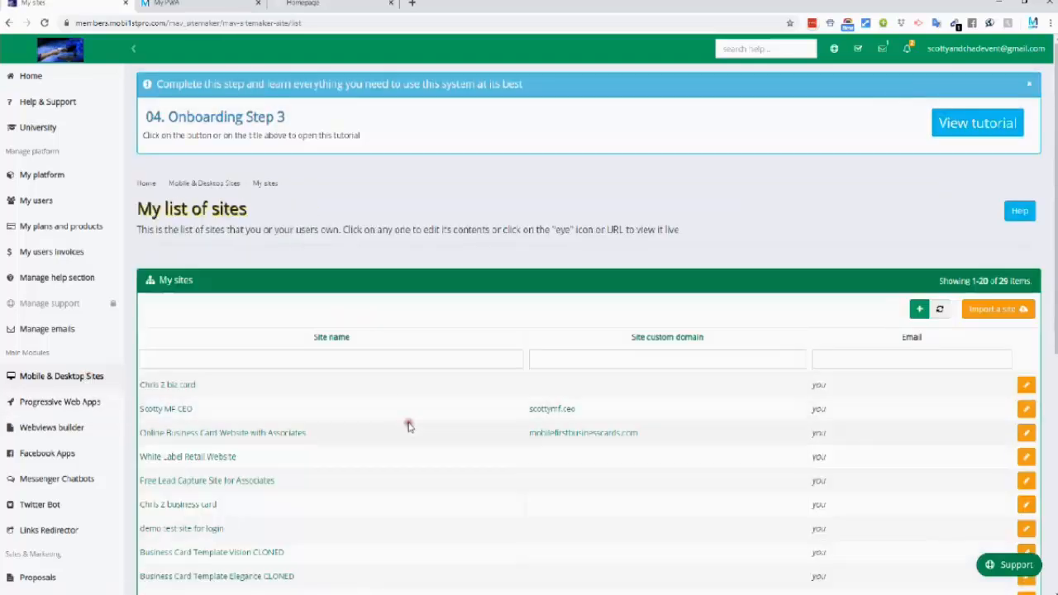
left_click(183, 410)
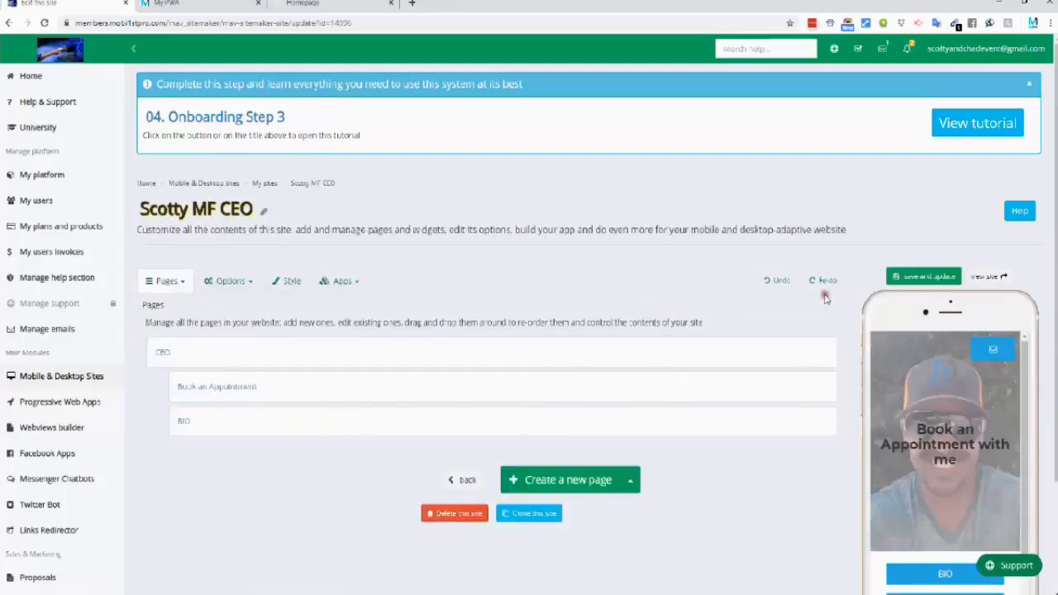
- Look over the CEO site's phone preview and open the management page of its Progressive Web App
scroll(847, 298, "down", 2)
scroll(972, 310, "down", 2)
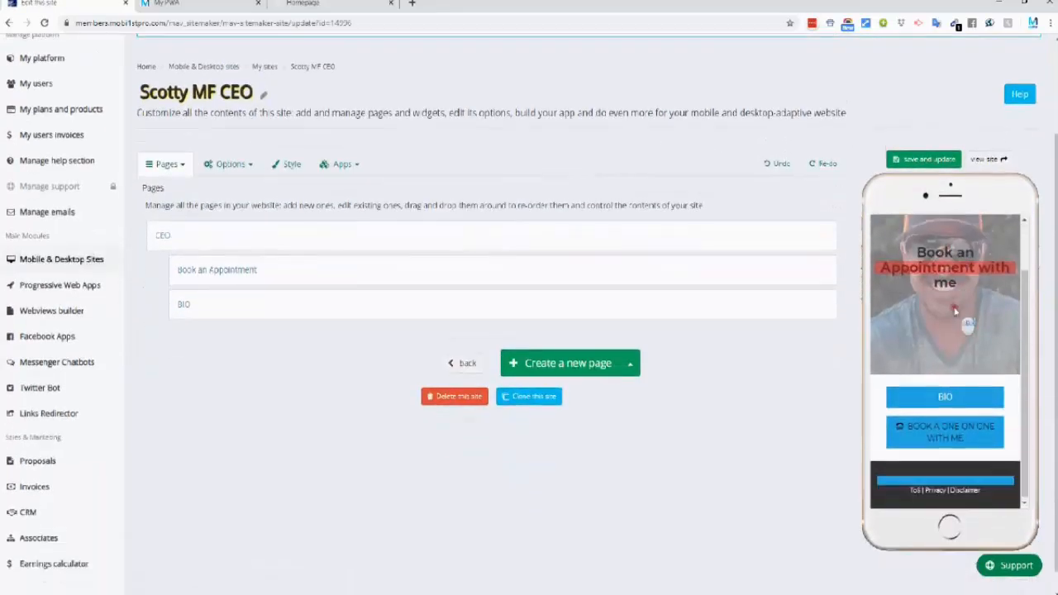
scroll(972, 311, "up", 1)
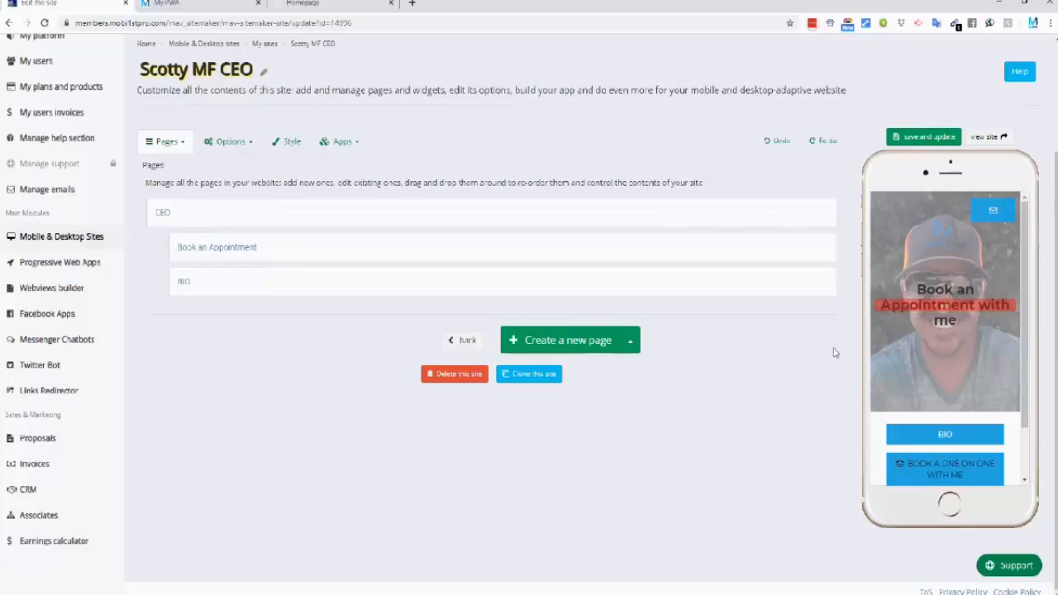
scroll(835, 355, "up", 2)
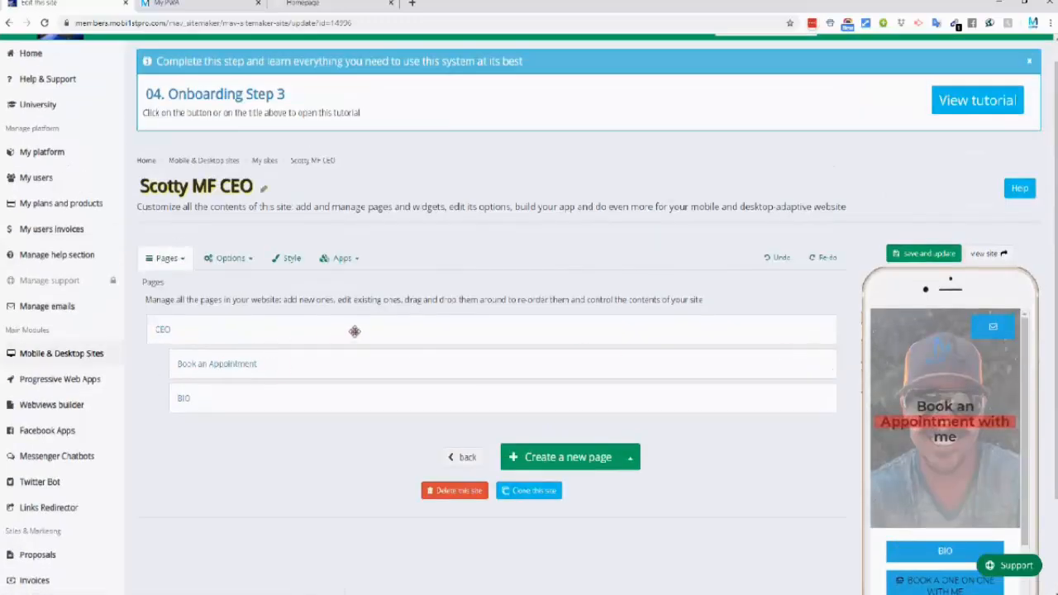
left_click(345, 259)
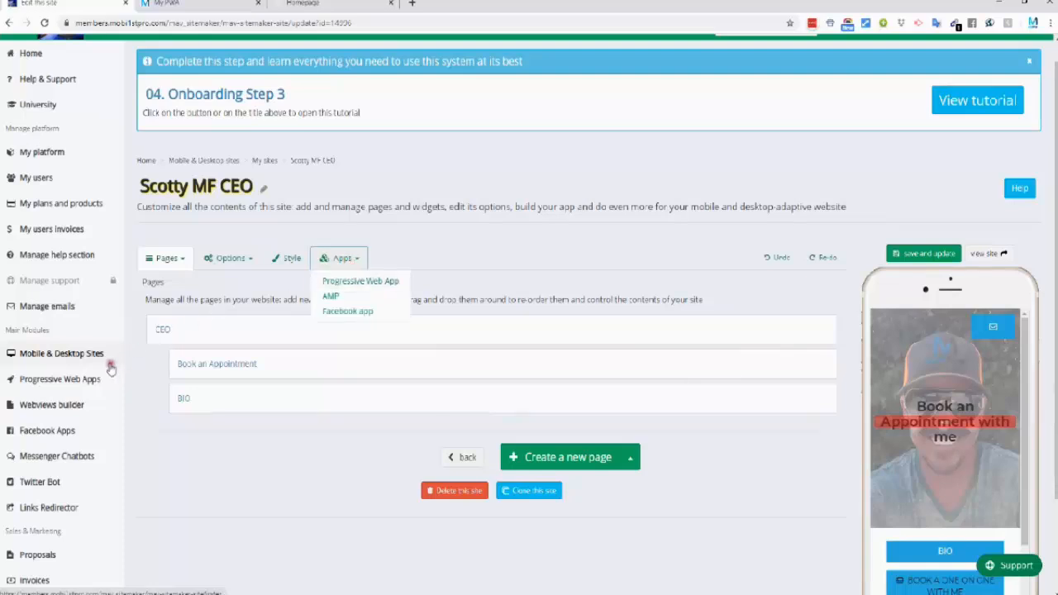
left_click(368, 281)
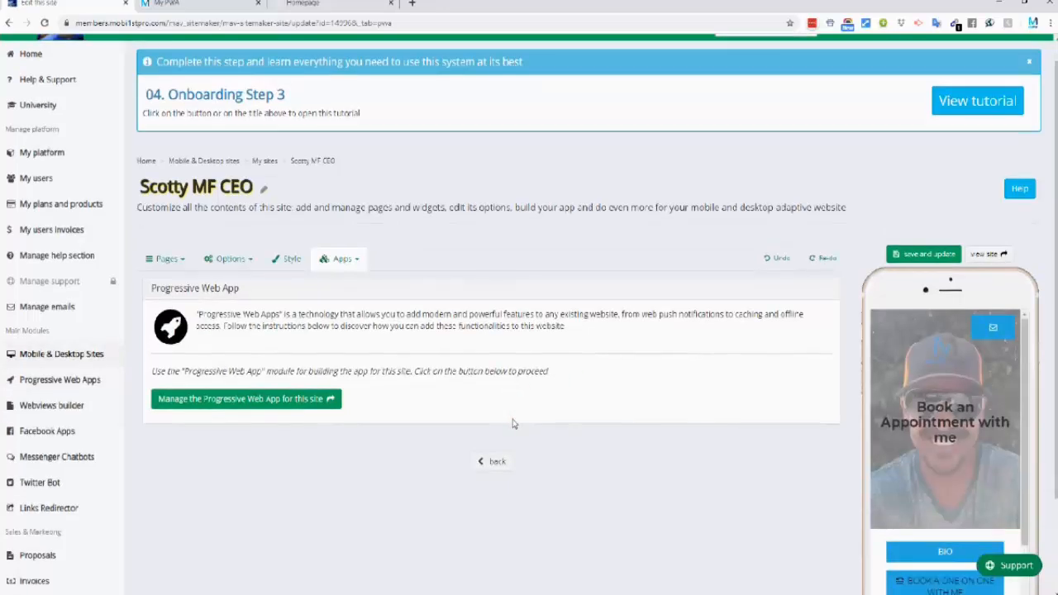
left_click(266, 401)
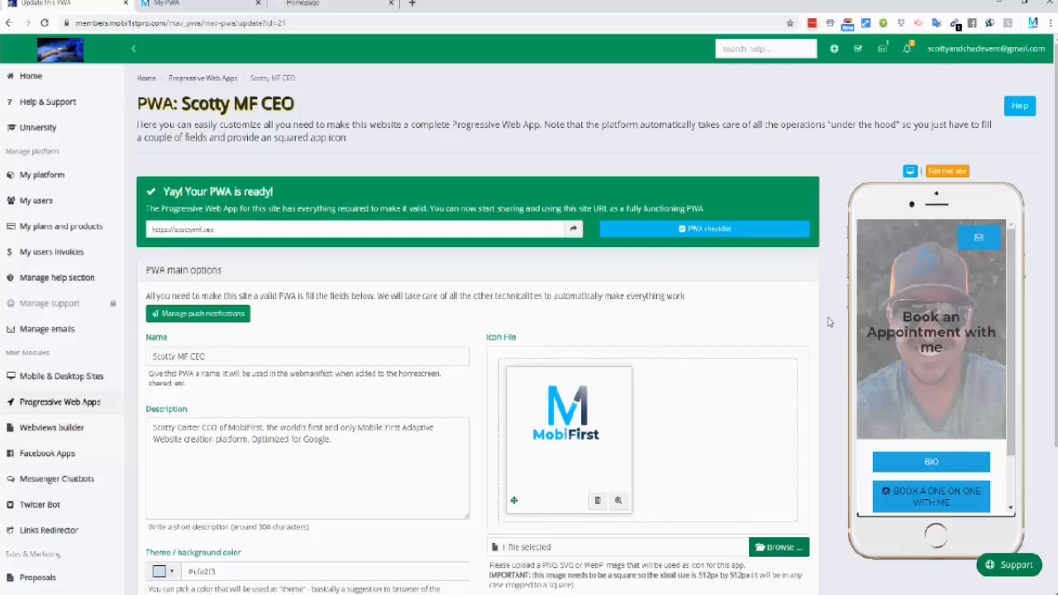
- Review the PWA's name, description, icon and theme color options, and expand and read its advanced options
scroll(829, 322, "down", 3)
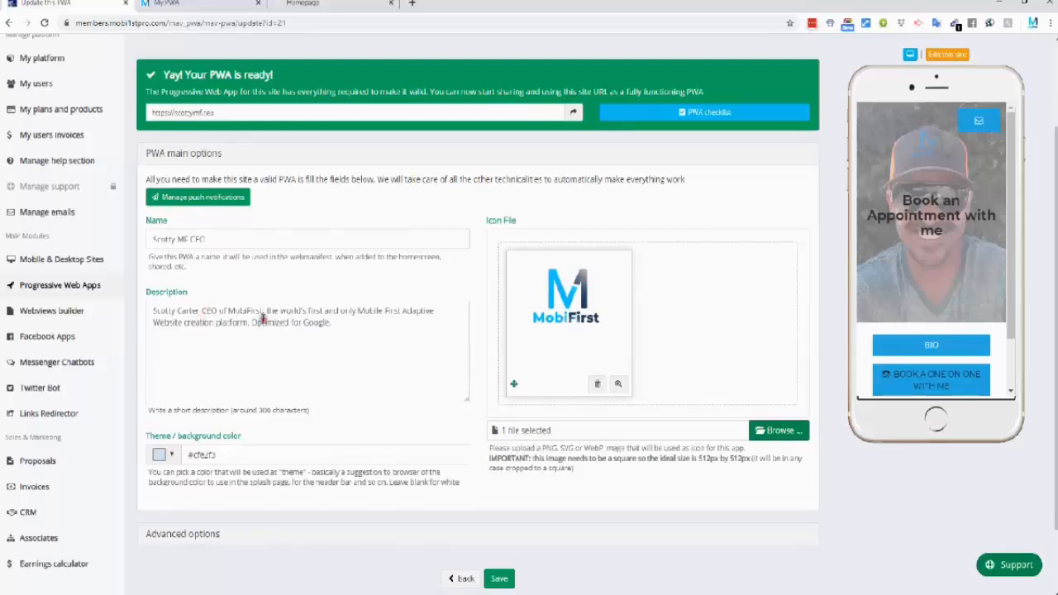
scroll(328, 426, "down", 2)
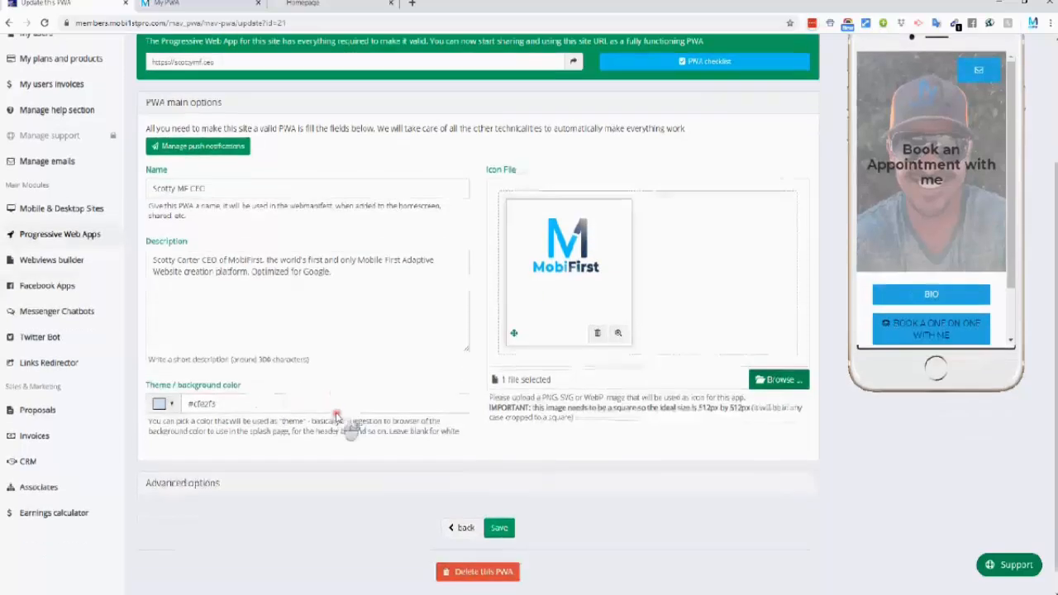
left_click(239, 480)
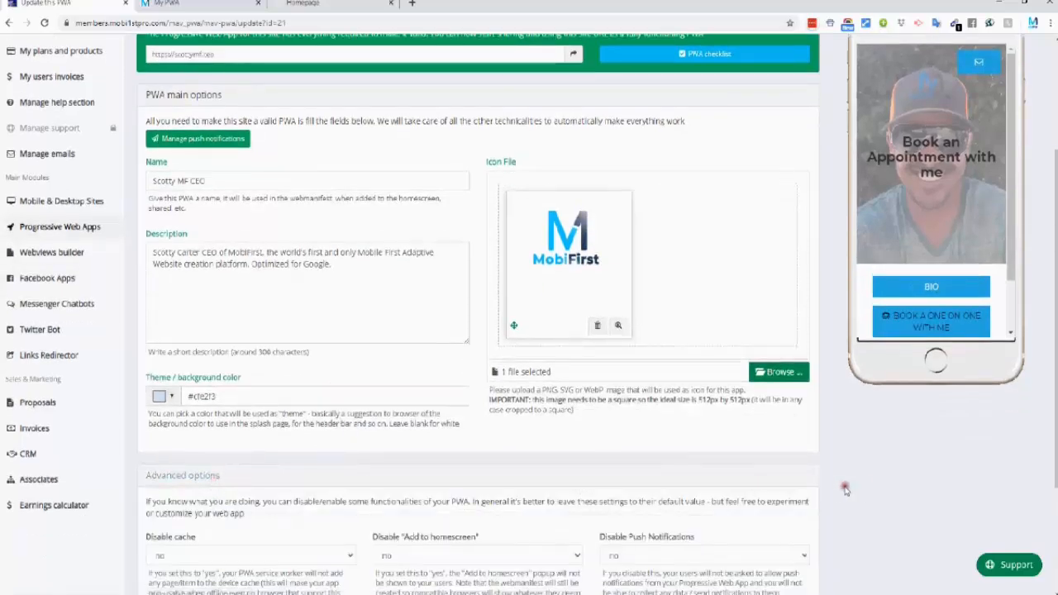
scroll(874, 497, "down", 2)
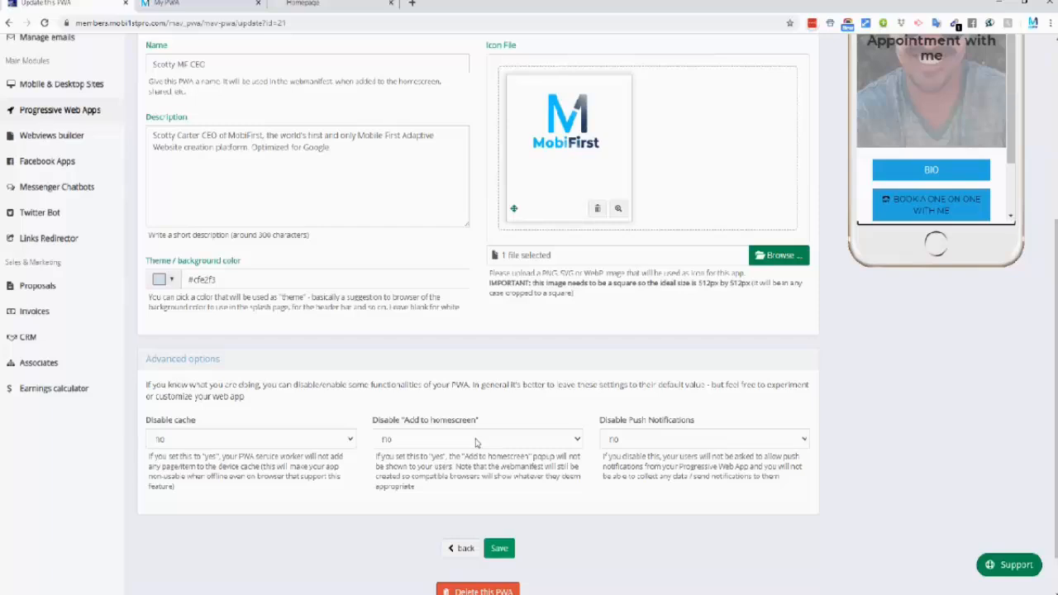
- Open the PWA's push notification management, view the full list of subscribed devices, and return to the push notifications overview
scroll(500, 431, "up", 1)
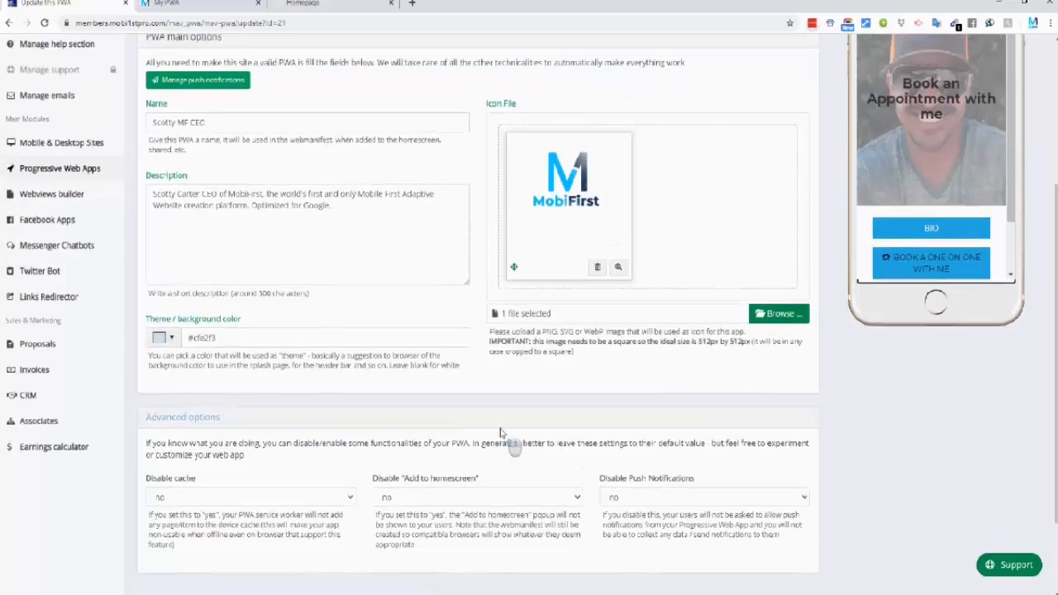
scroll(500, 431, "up", 1)
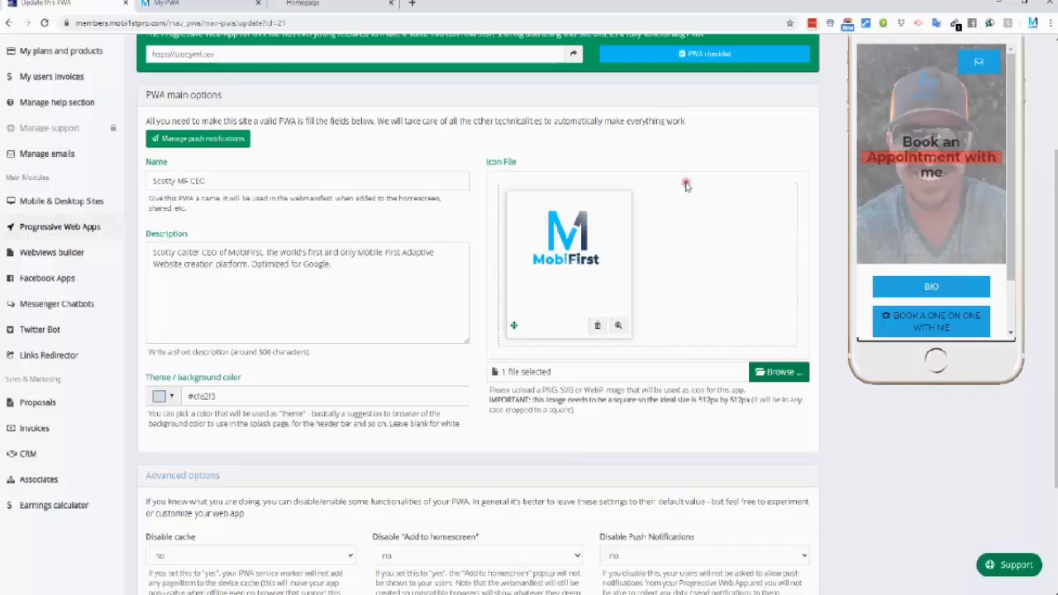
scroll(300, 285, "up", 2)
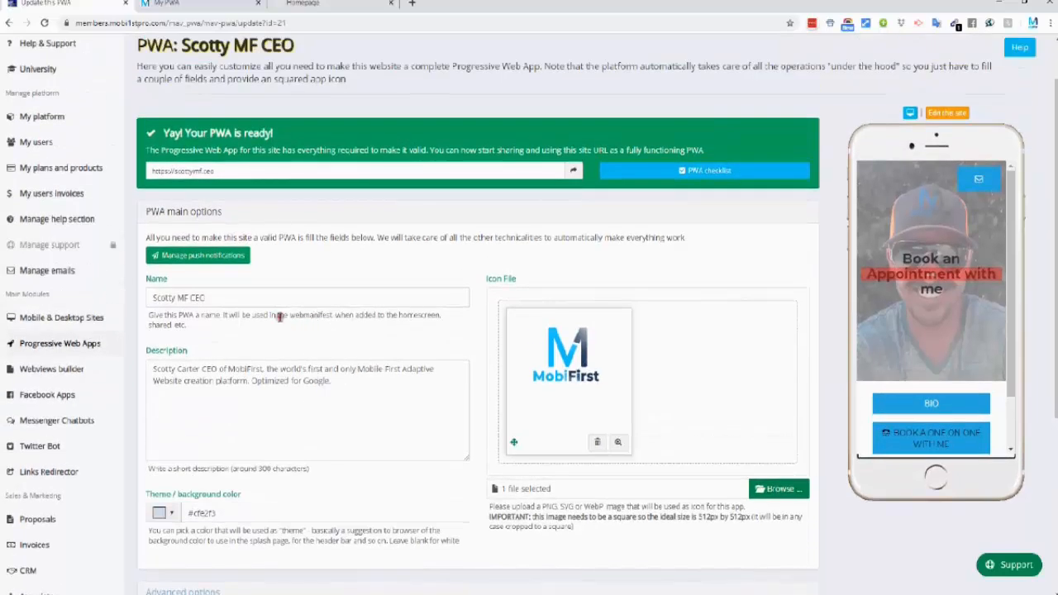
left_click(207, 257)
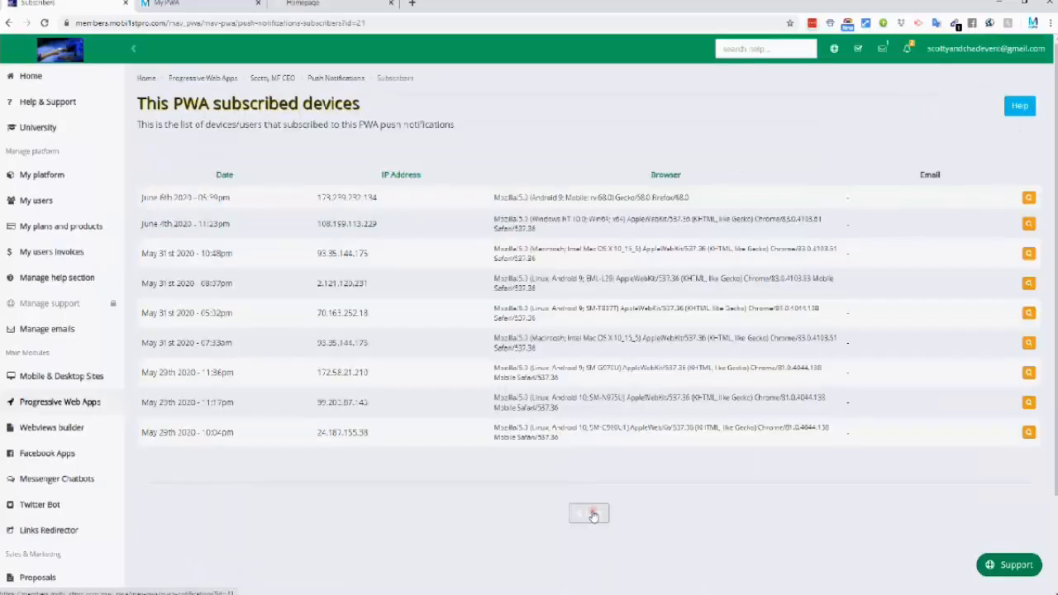
left_click(595, 513)
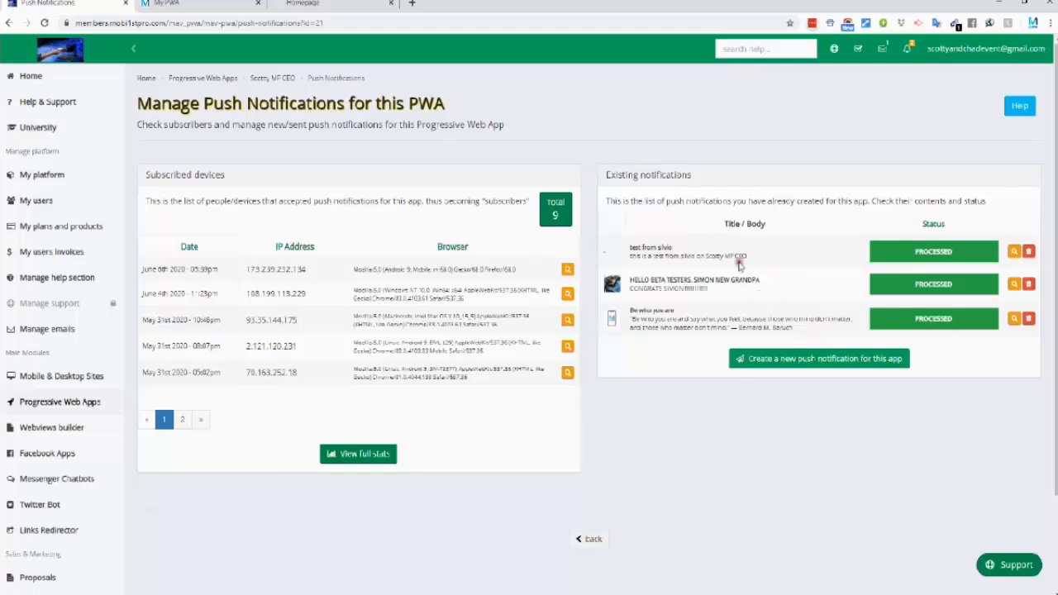
- Review the delivery details of the first existing push notification and return to the push notifications overview
left_click(1014, 251)
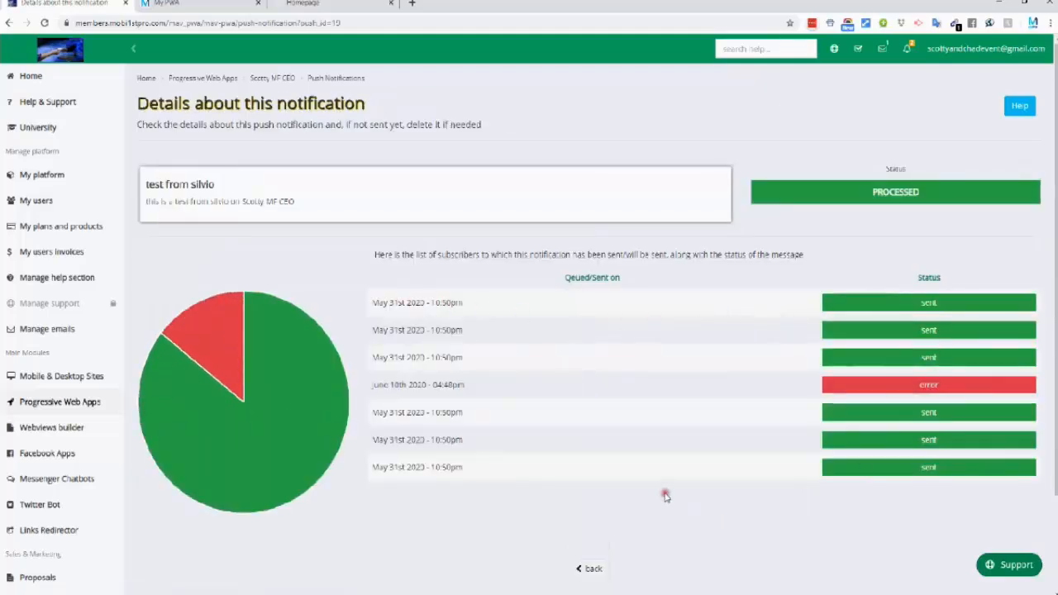
scroll(674, 502, "down", 2)
scroll(670, 500, "up", 1)
scroll(666, 496, "up", 1)
left_click(594, 569)
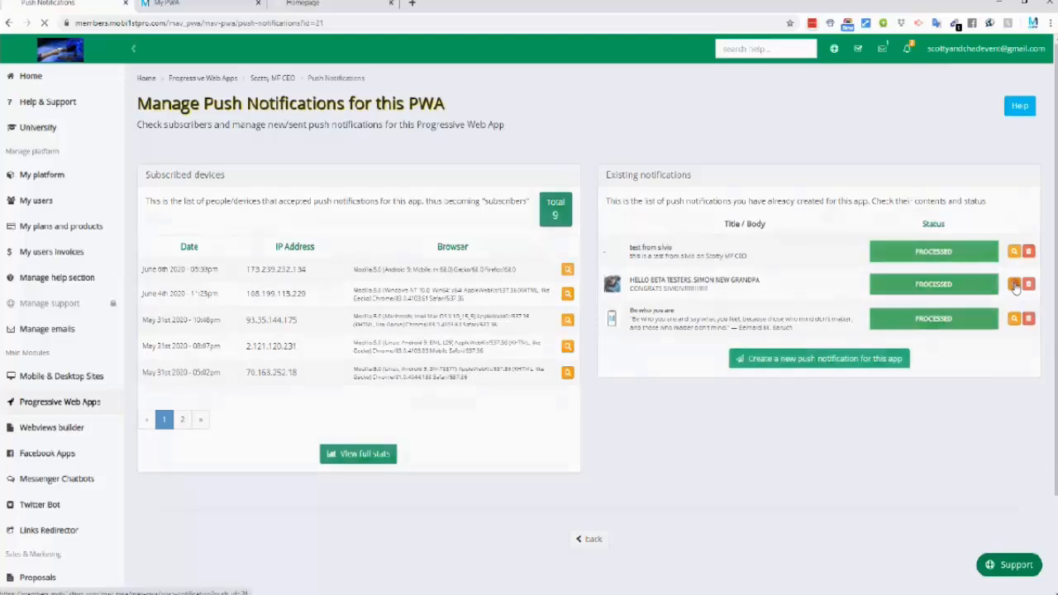
- Check the content and per-subscriber delivery status of the HELLO BETA TESTERS notification, and return to the overview
left_click(1014, 285)
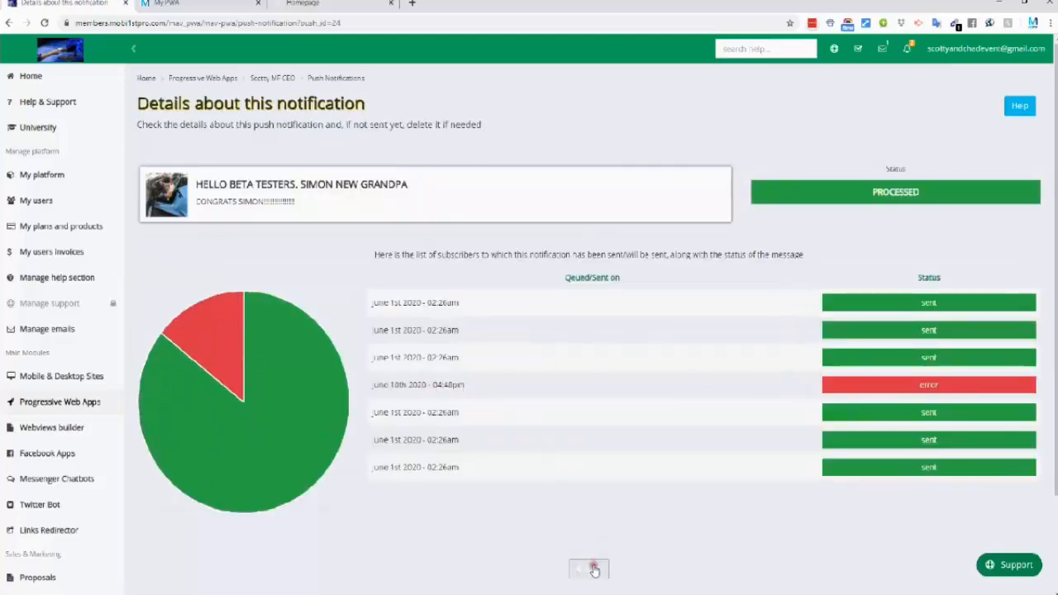
left_click(590, 569)
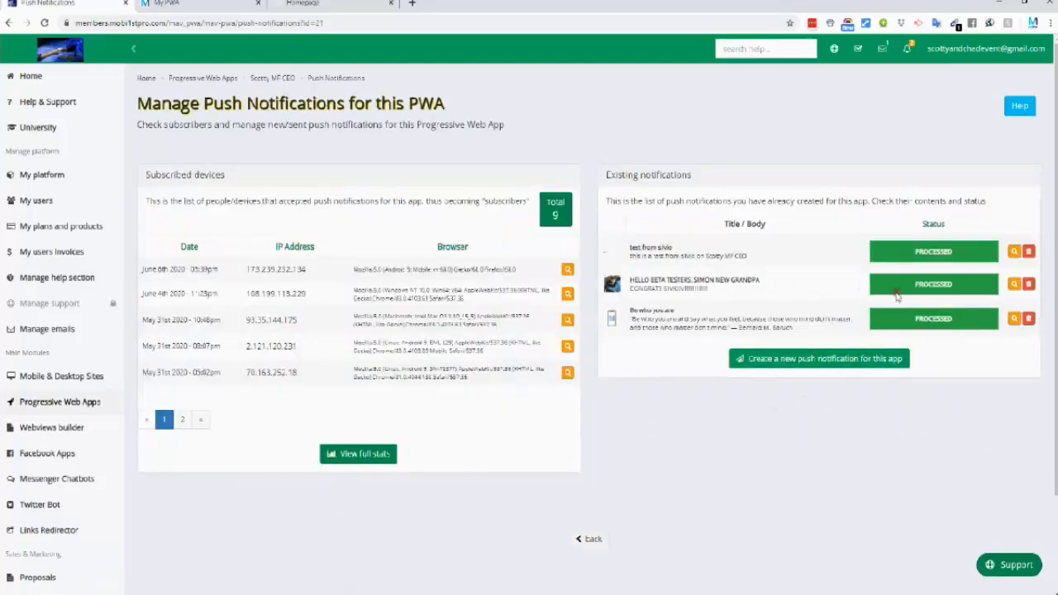
left_click(1013, 285)
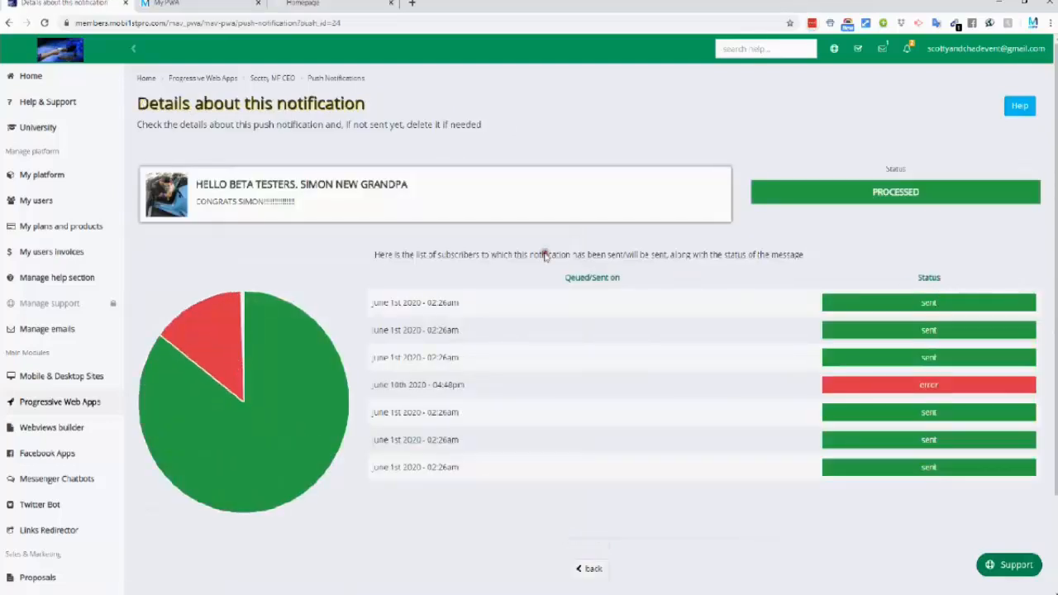
left_click(589, 569)
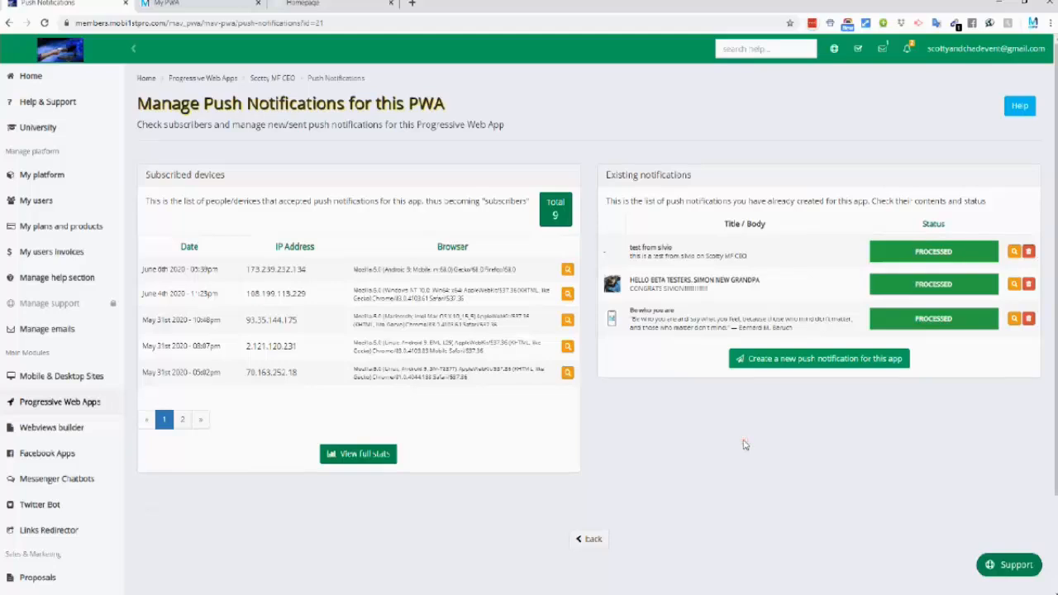
- Create a new push notification with a "first push notification attempt" title and the body "The main content of the notification"
left_click(796, 361)
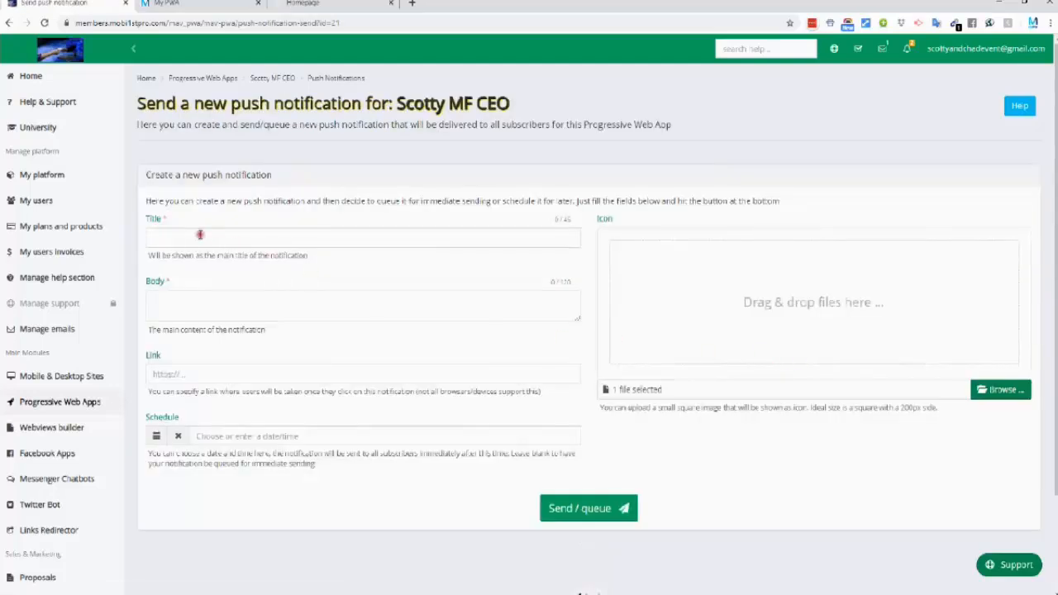
left_click(199, 235)
left_click(210, 263)
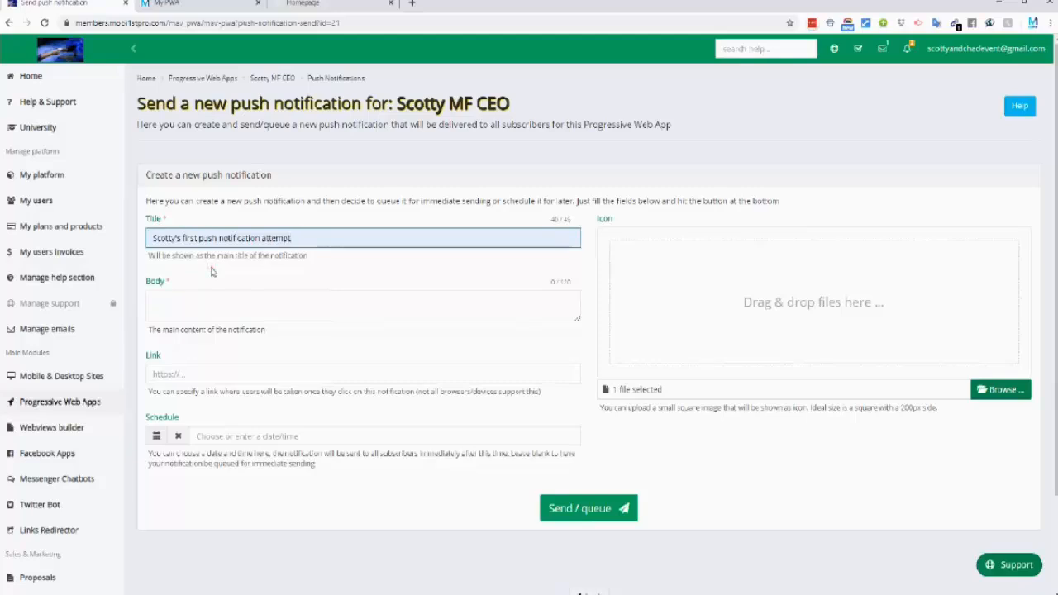
left_click(179, 303)
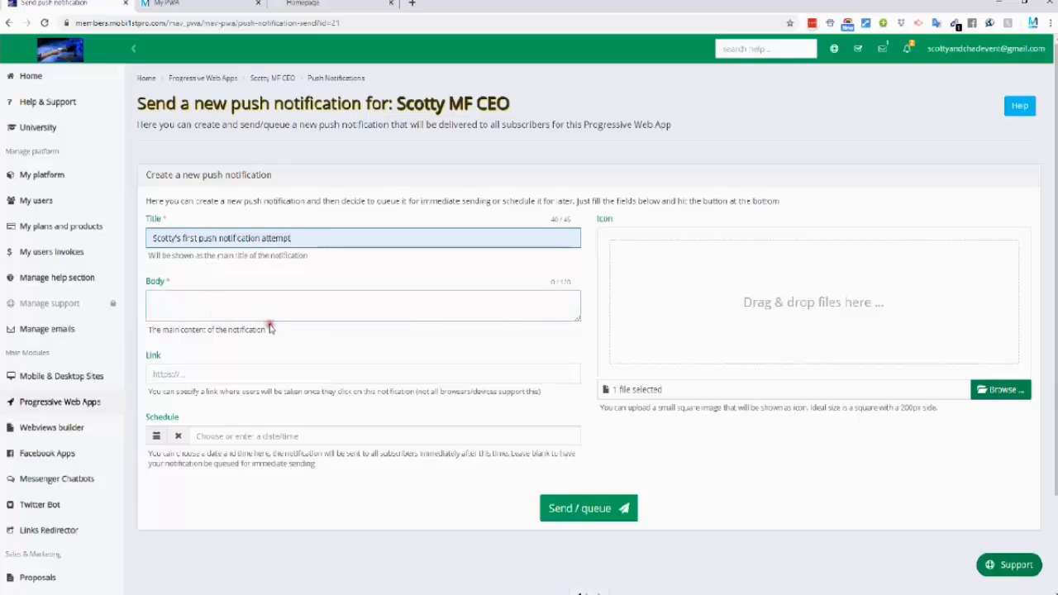
left_click_drag(269, 328, 150, 329)
key("ctrl+c")
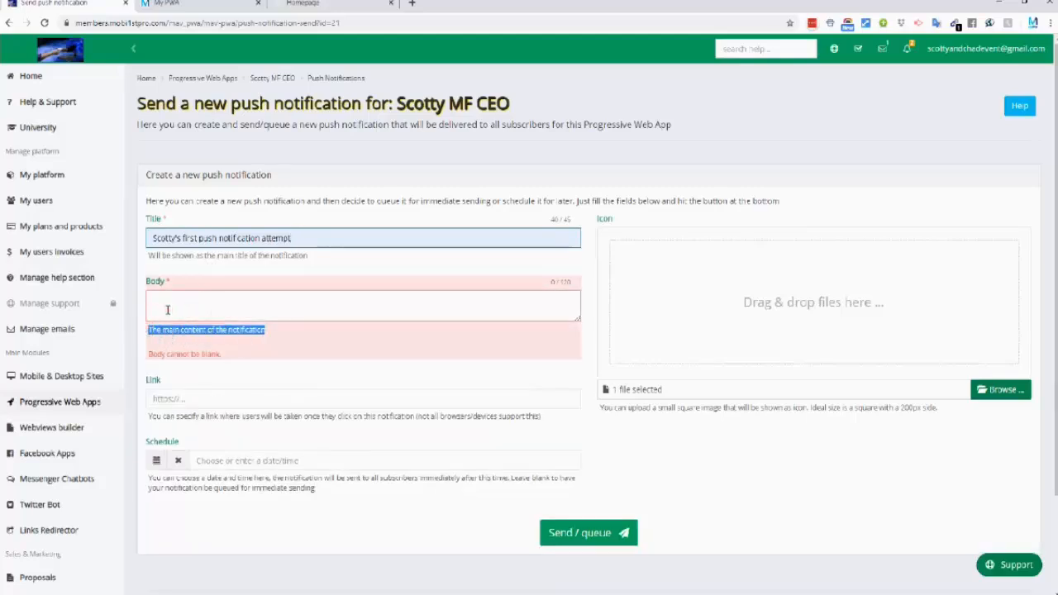
left_click(174, 299)
key("ctrl+v")
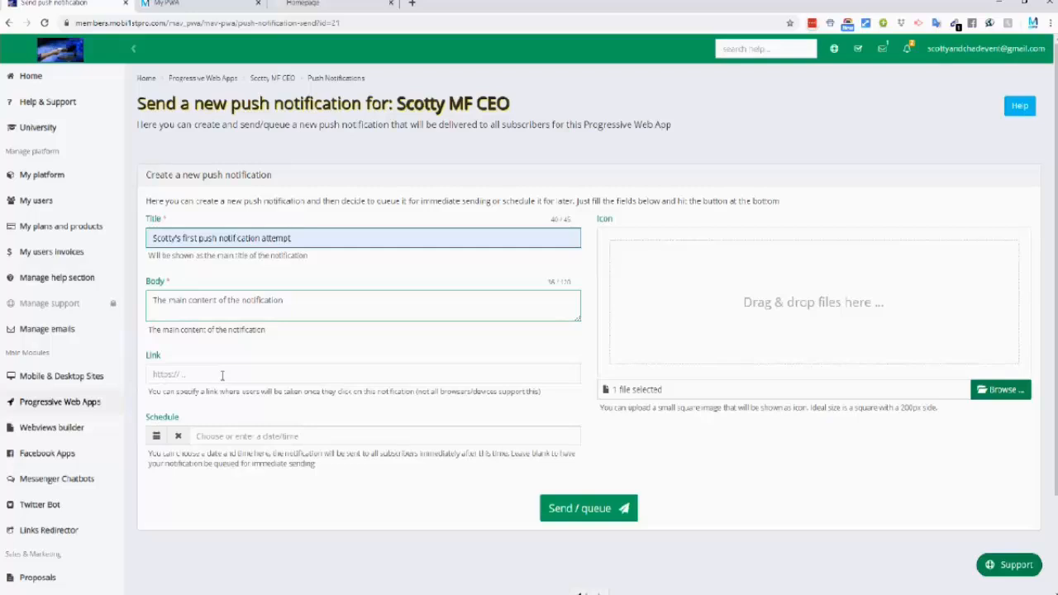
- Set 3.png from the MobiFirst Images folder as the notification's icon and dismiss the leftover file dialog
left_click(998, 396)
left_click_drag(126, 83, 723, 307)
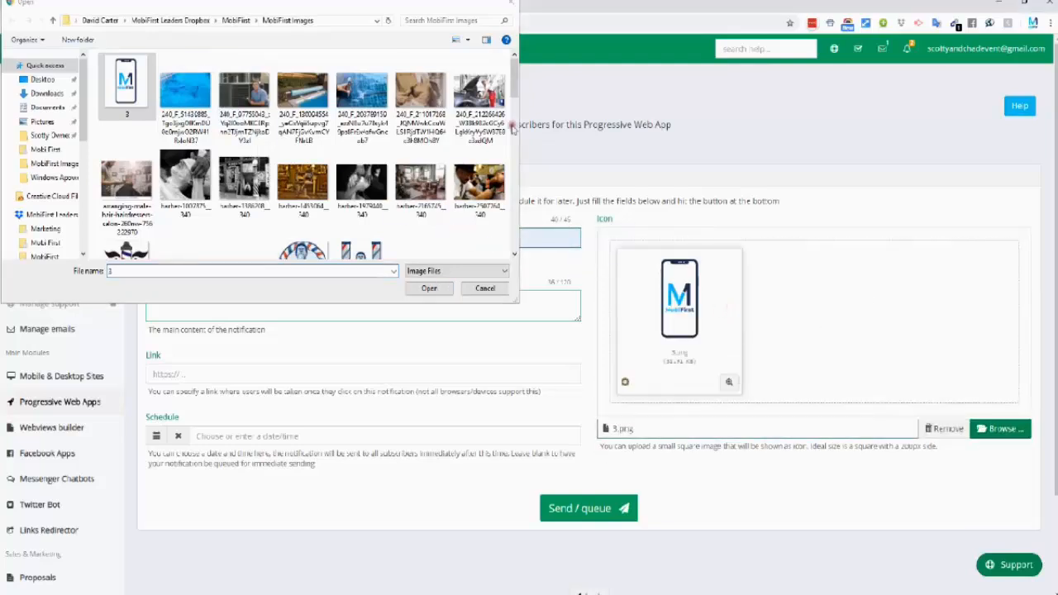
left_click(511, 8)
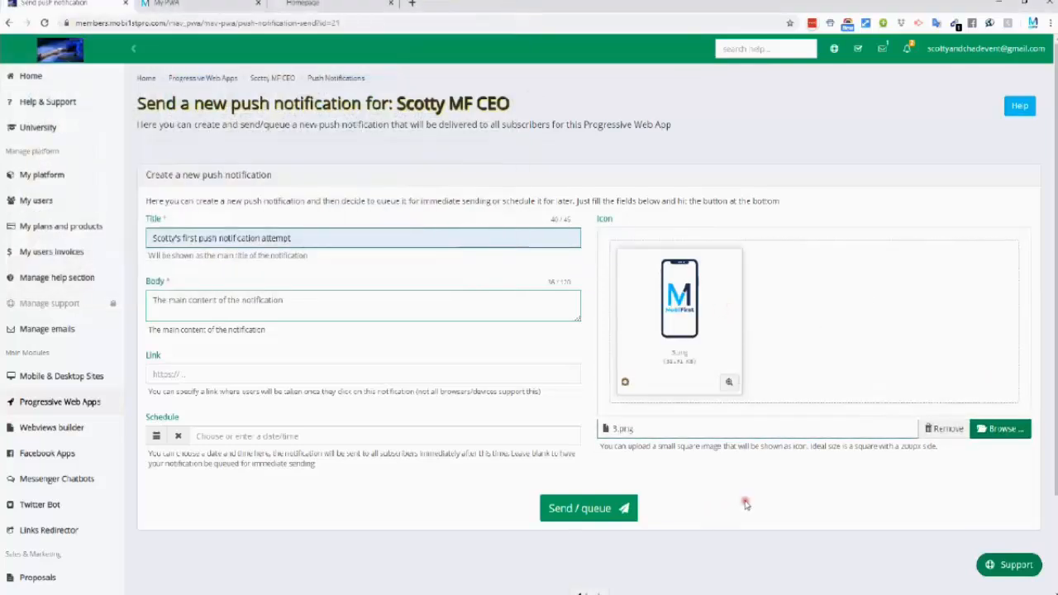
- Queue the push notification for immediate sending to all subscribers, confirming with SEND
scroll(748, 501, "down", 1)
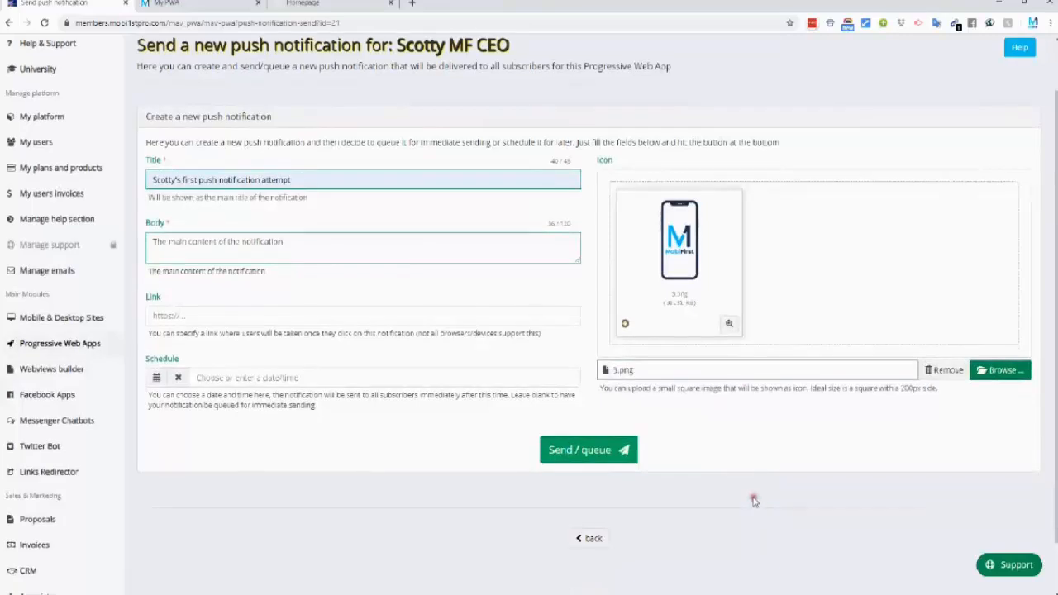
left_click(602, 454)
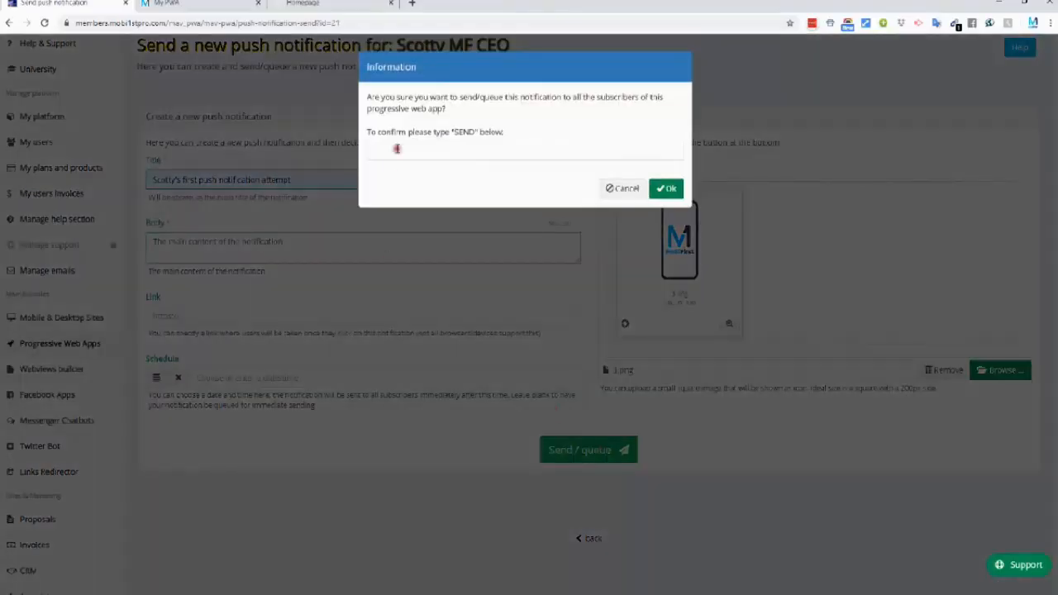
left_click(397, 148)
type("S")
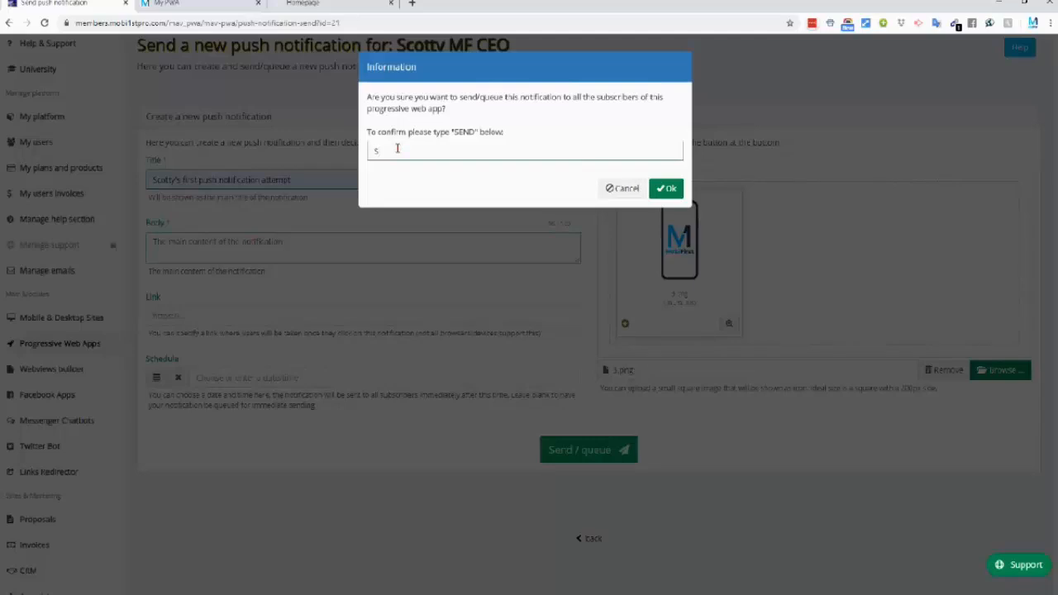
type("END")
left_click(582, 177)
left_click(667, 189)
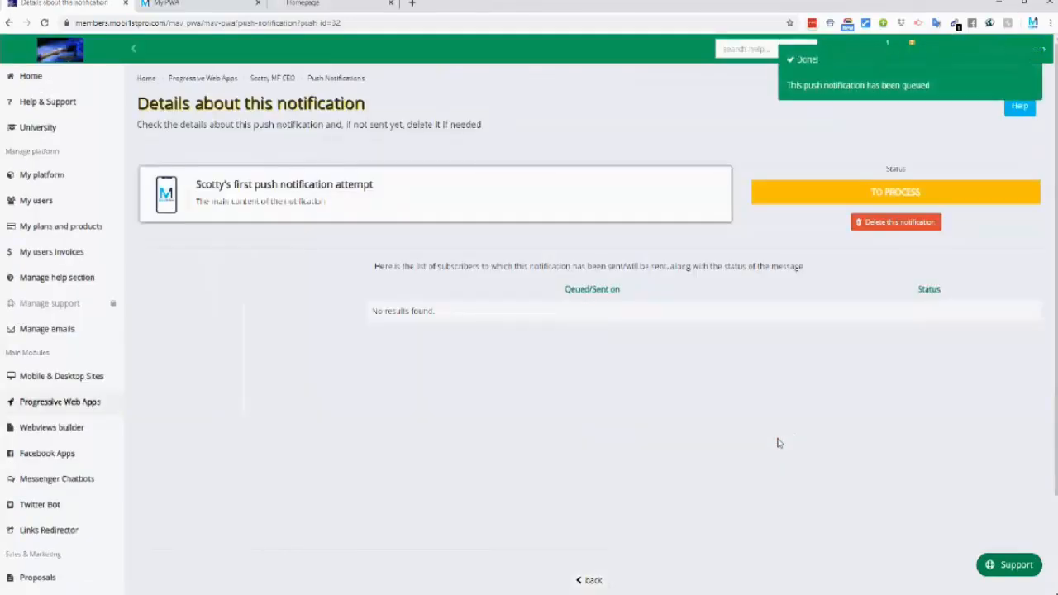
left_click(803, 349)
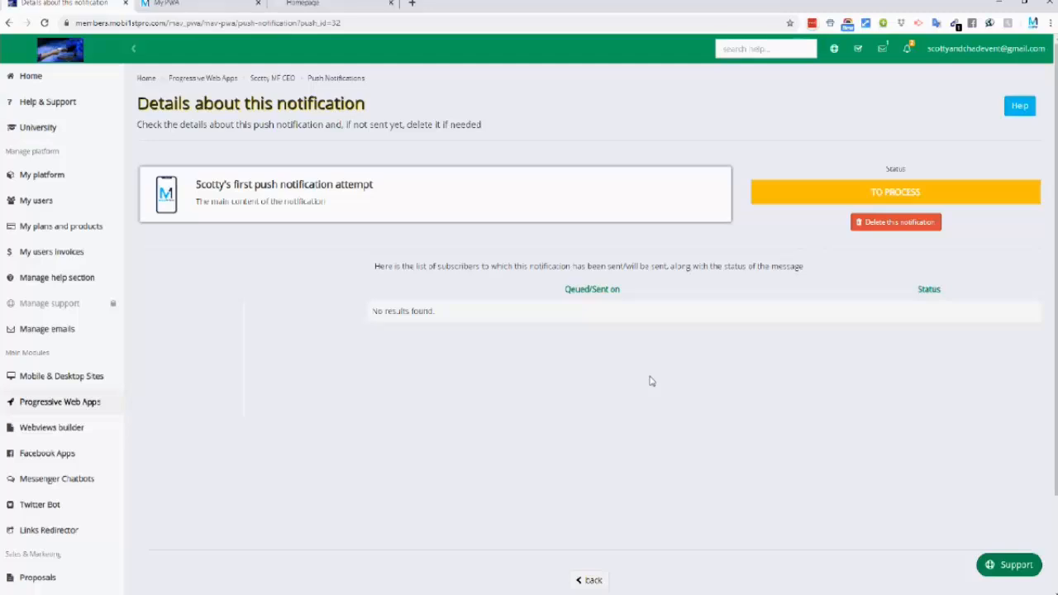
- Switch to the installed CEO web app window, view its push notifications list, and close the list
key("alt+Tab")
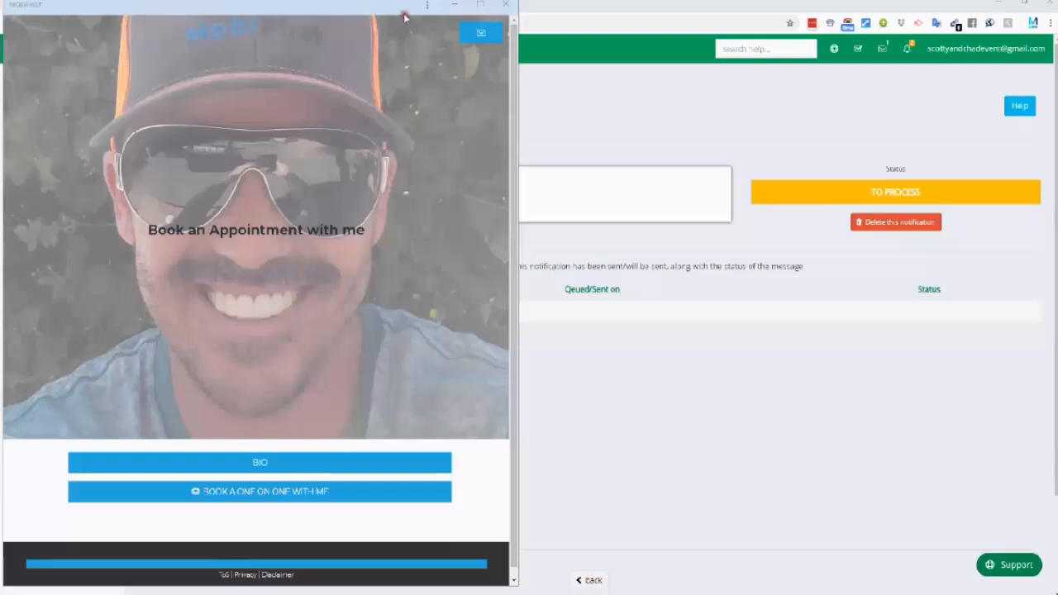
left_click(428, 5)
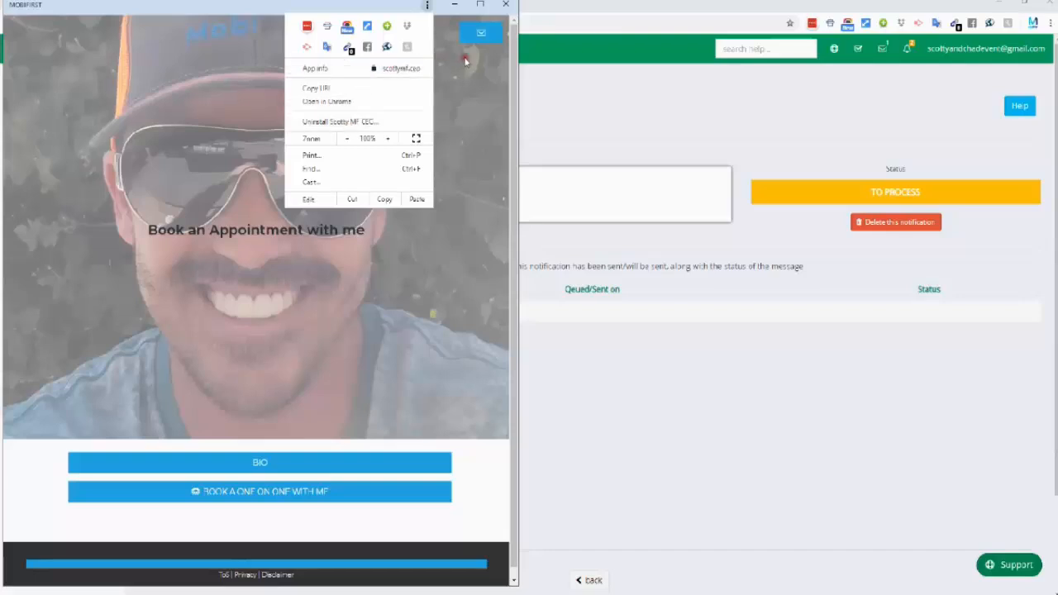
left_click(477, 38)
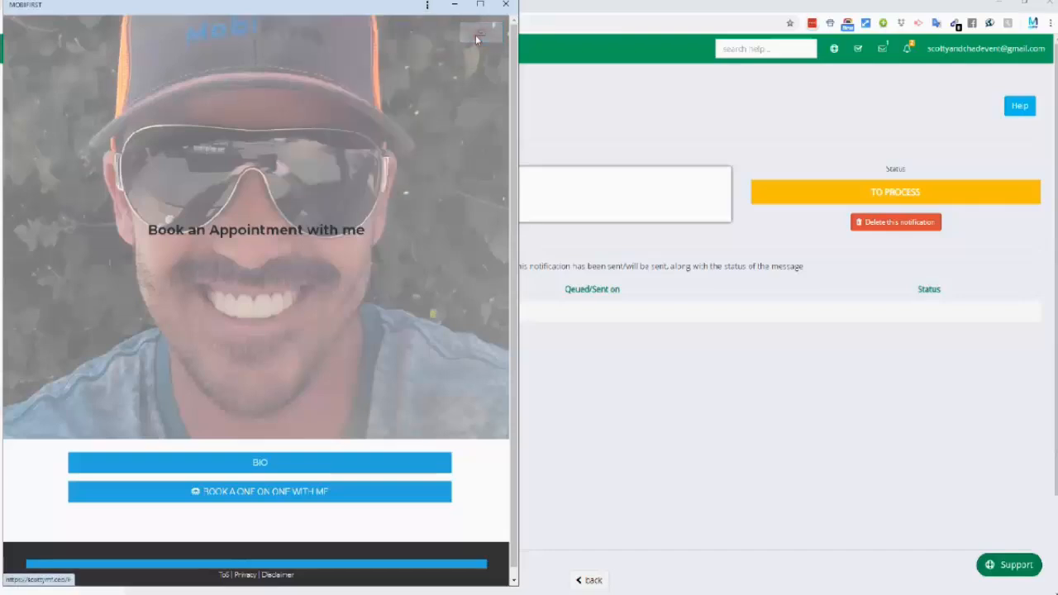
left_click(477, 38)
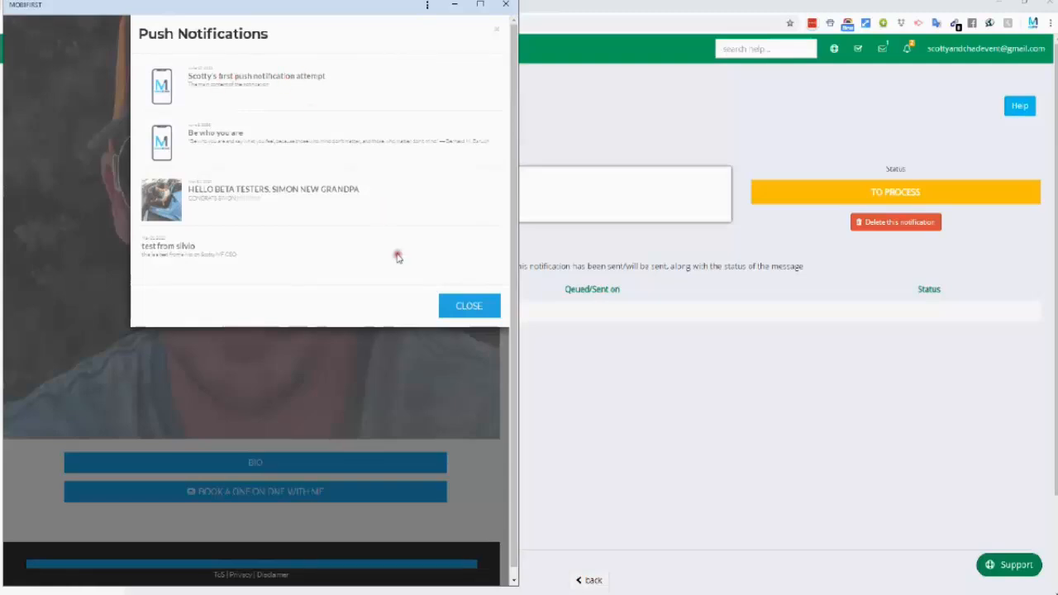
left_click(466, 304)
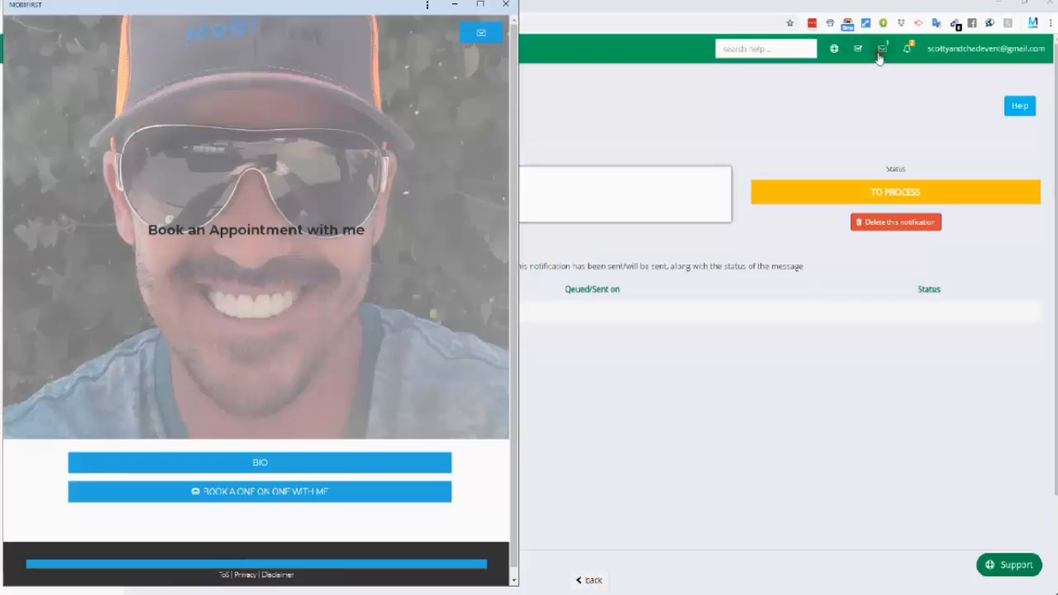
- Minimize the browser and web app windows, and launch the CEO web app from its desktop shortcut
left_click(999, 5)
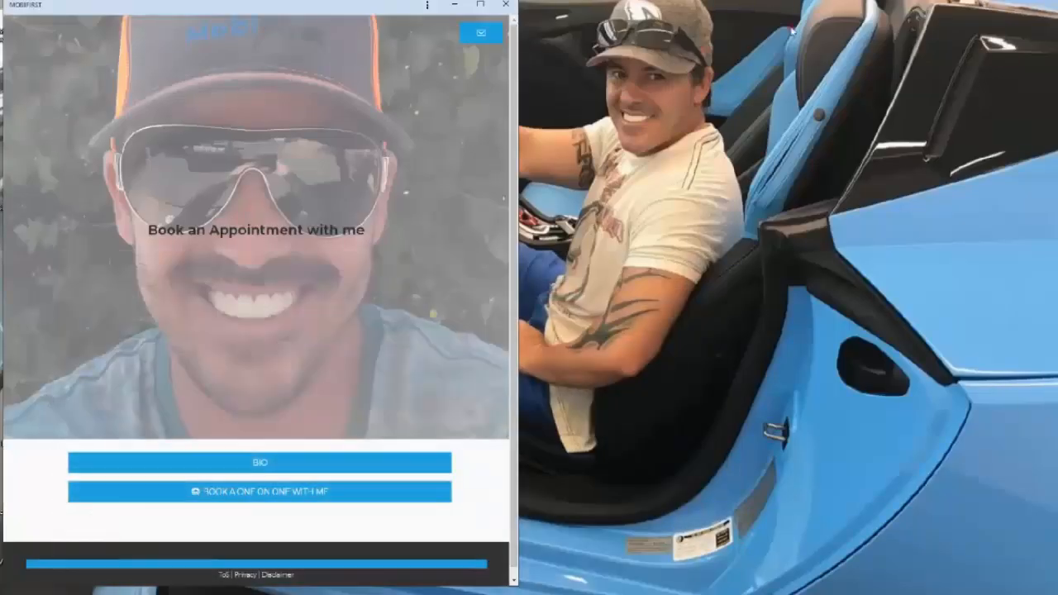
left_click(454, 5)
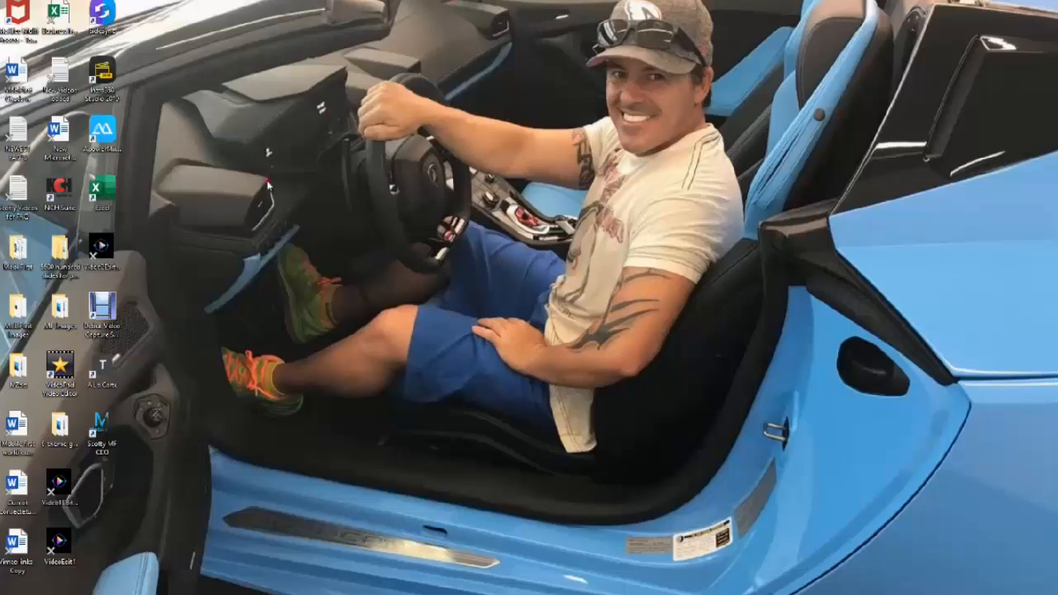
left_click(102, 430)
double_click(102, 430)
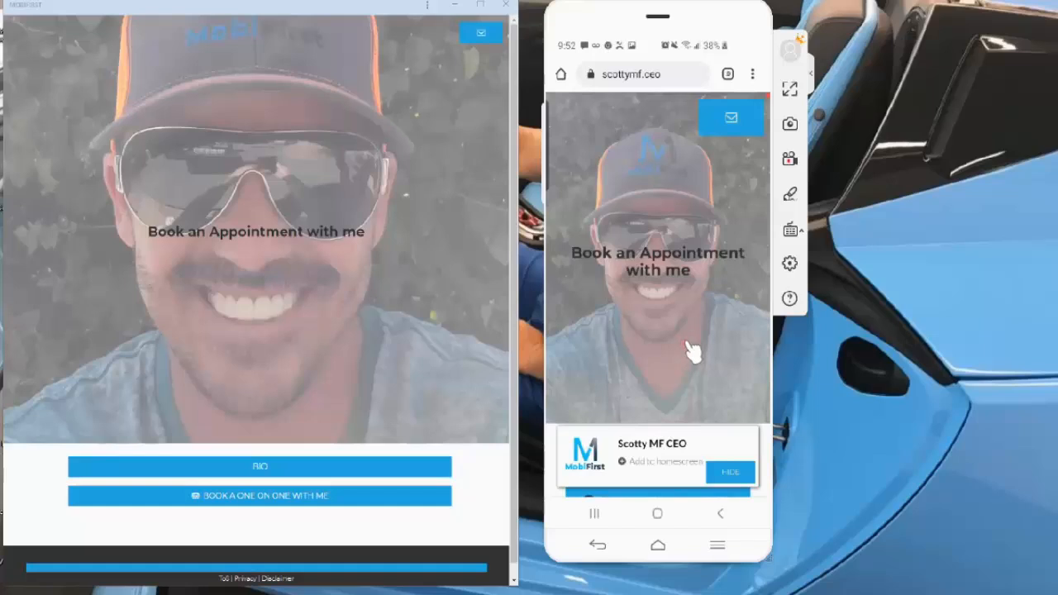
- On the mirrored phone, add the CEO web app to the home screen and view its push notifications list
left_click(667, 461)
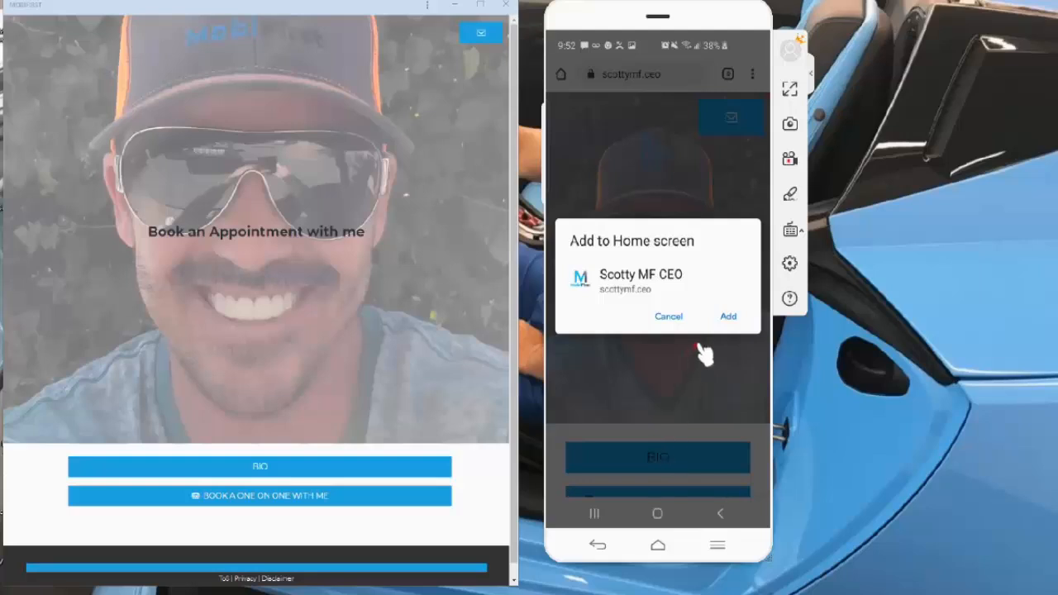
left_click(728, 317)
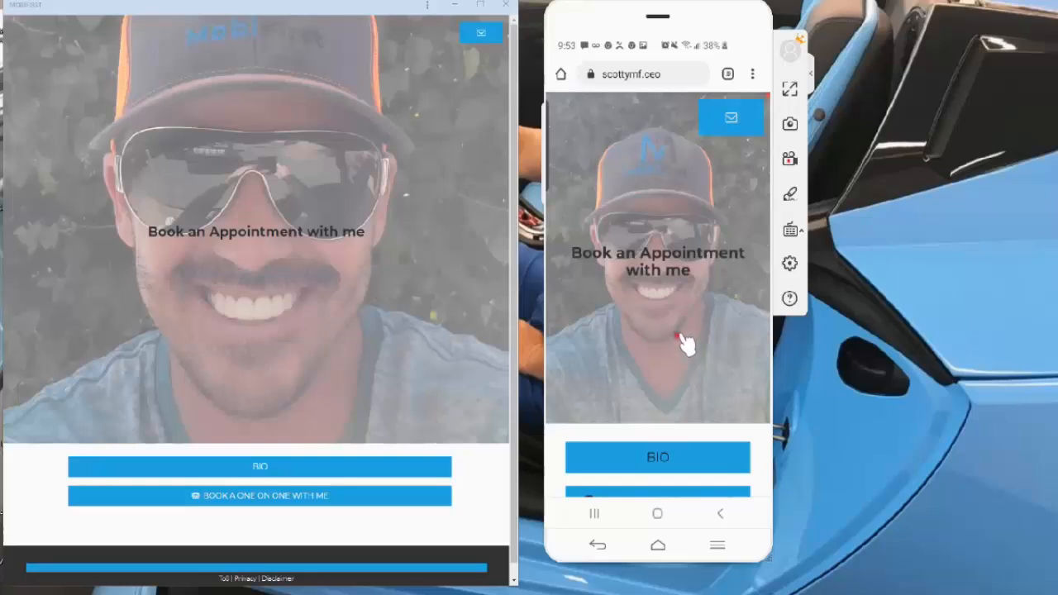
left_click(745, 129)
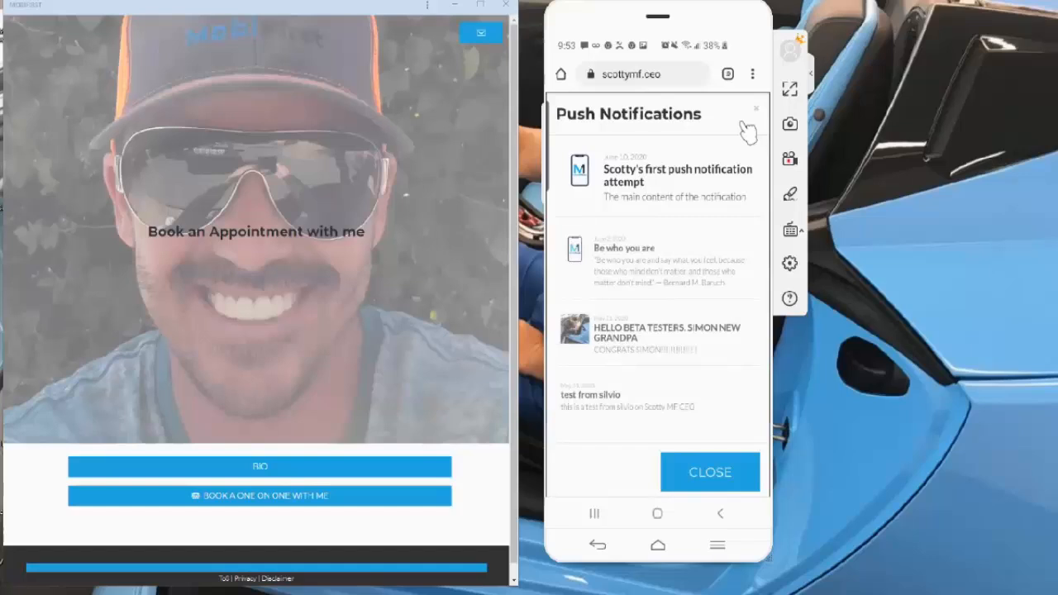
left_click(753, 110)
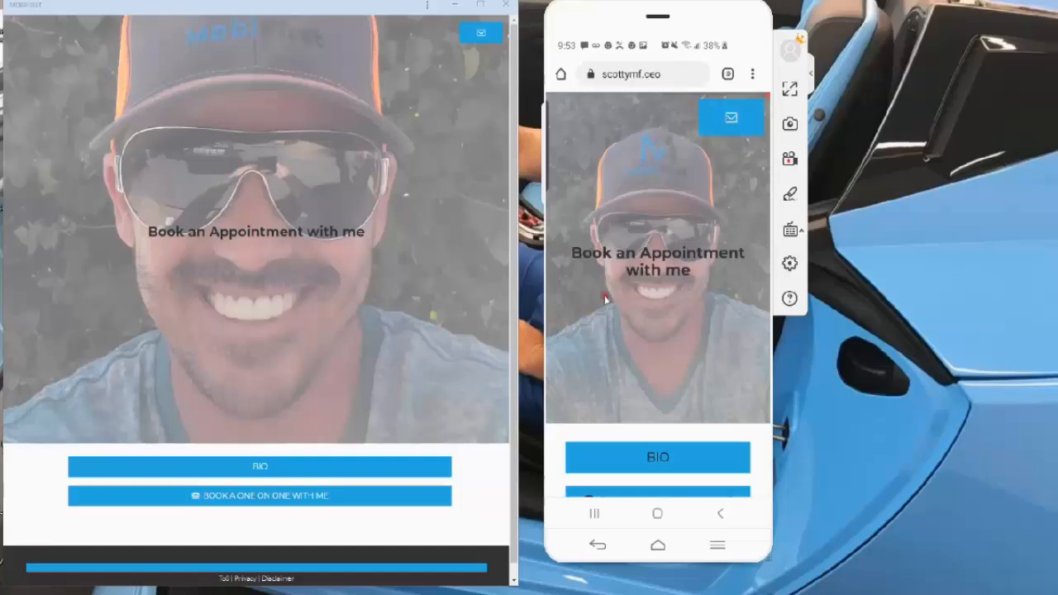
- Go to the phone's home screen, try the CEO app icon, and look over the app icons on the neighbouring page
left_click(657, 545)
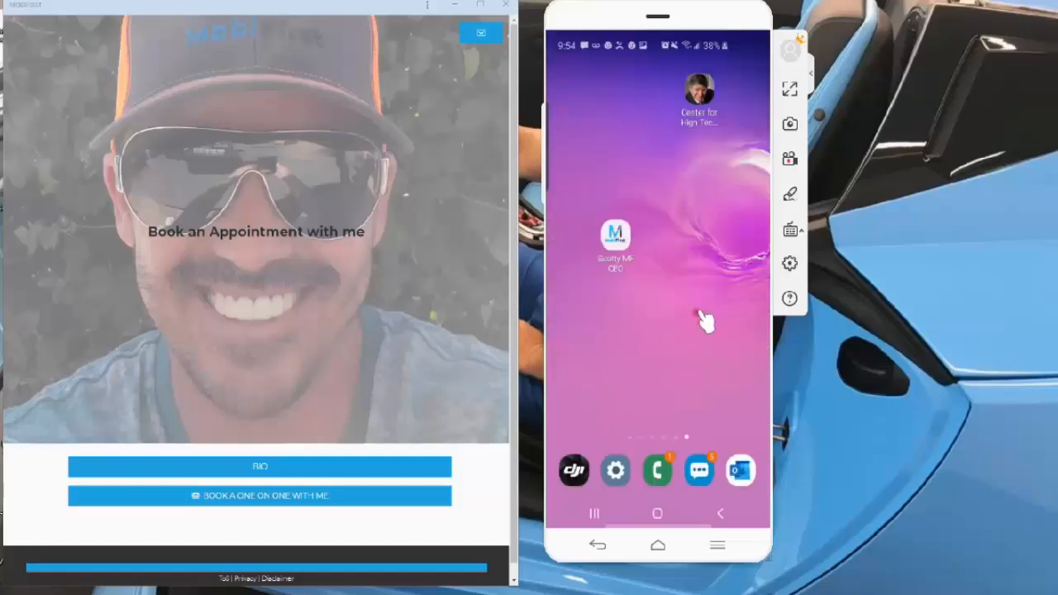
left_click(616, 237)
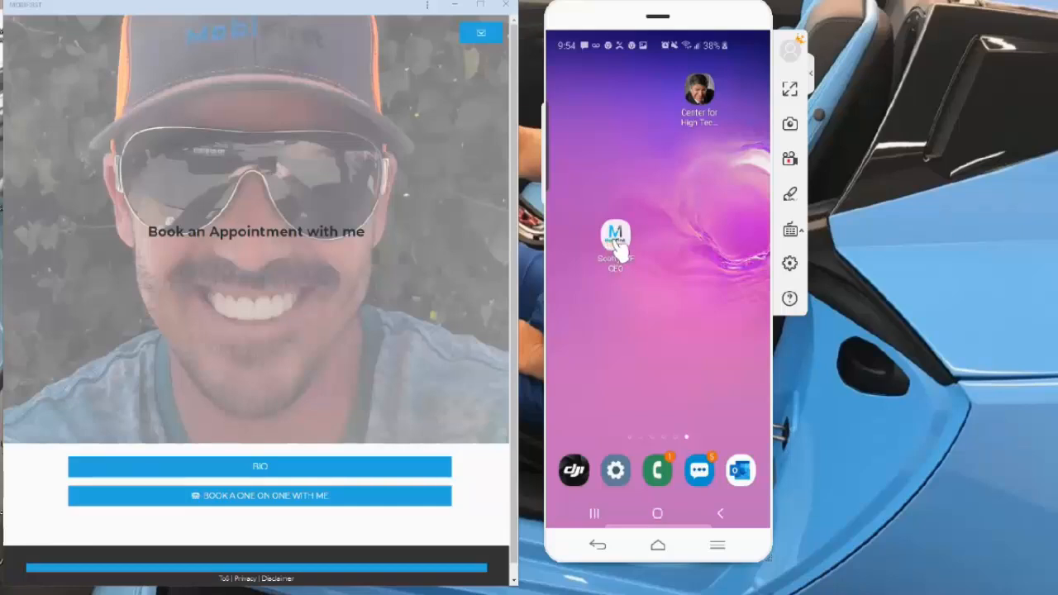
left_click(617, 239)
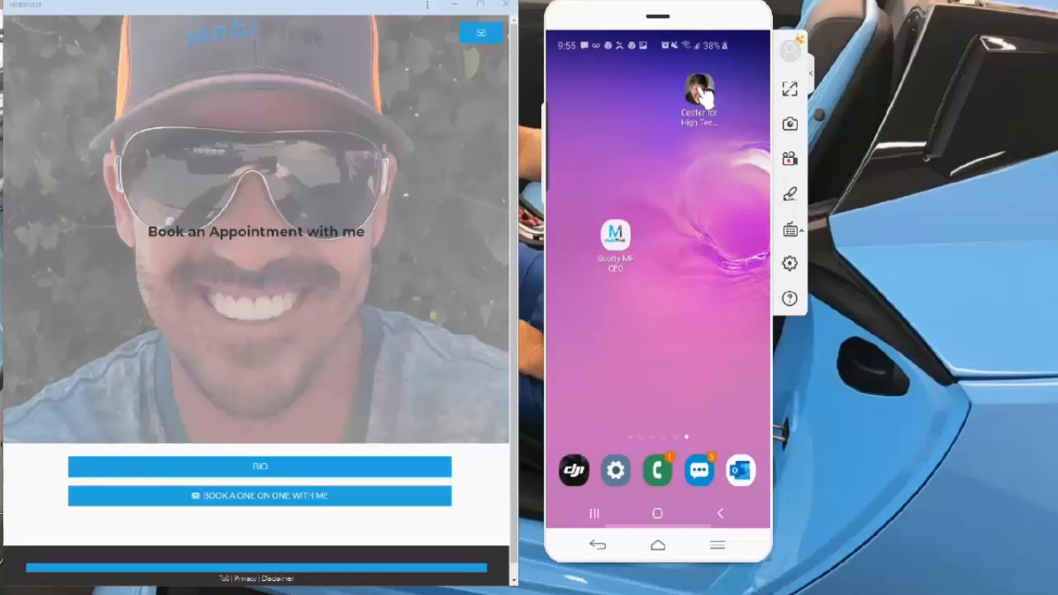
scroll(706, 97, "up", 1)
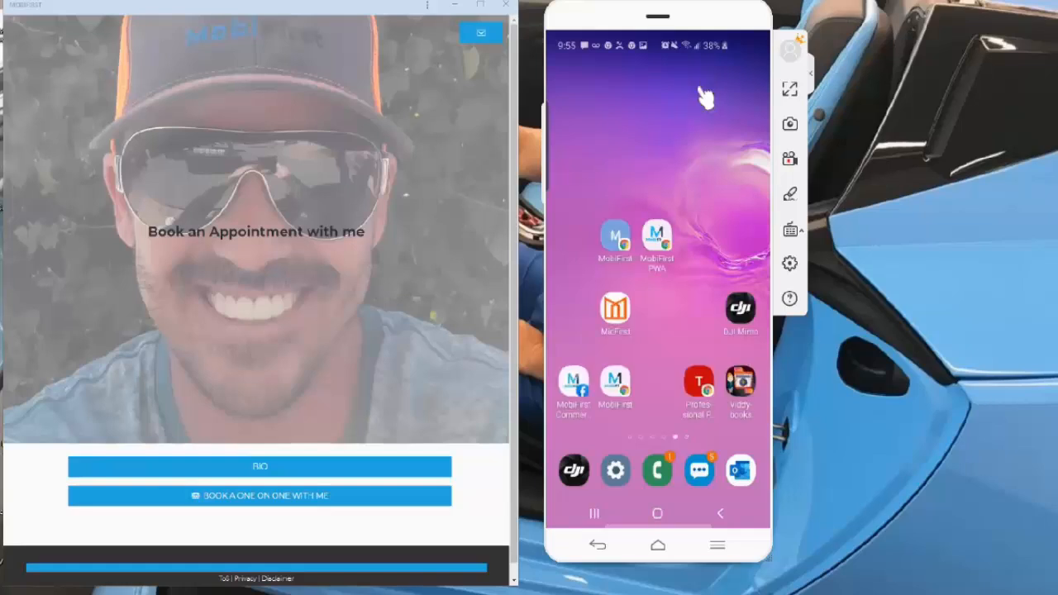
scroll(705, 96, "down", 1)
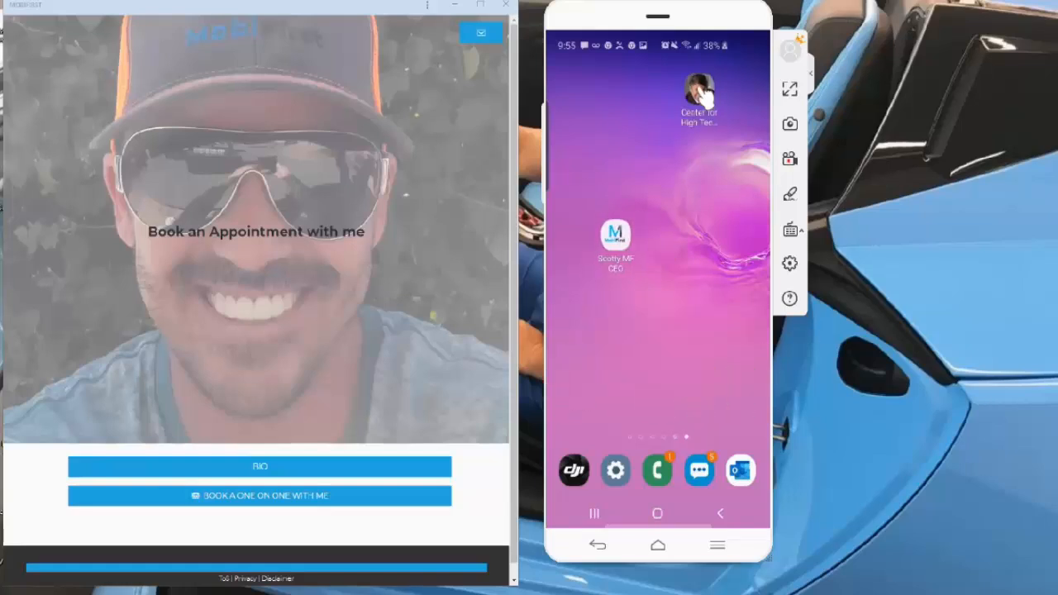
- Put the phone in airplane mode, and try opening an app from the neighbouring home screen page
scroll(703, 92, "up", 1)
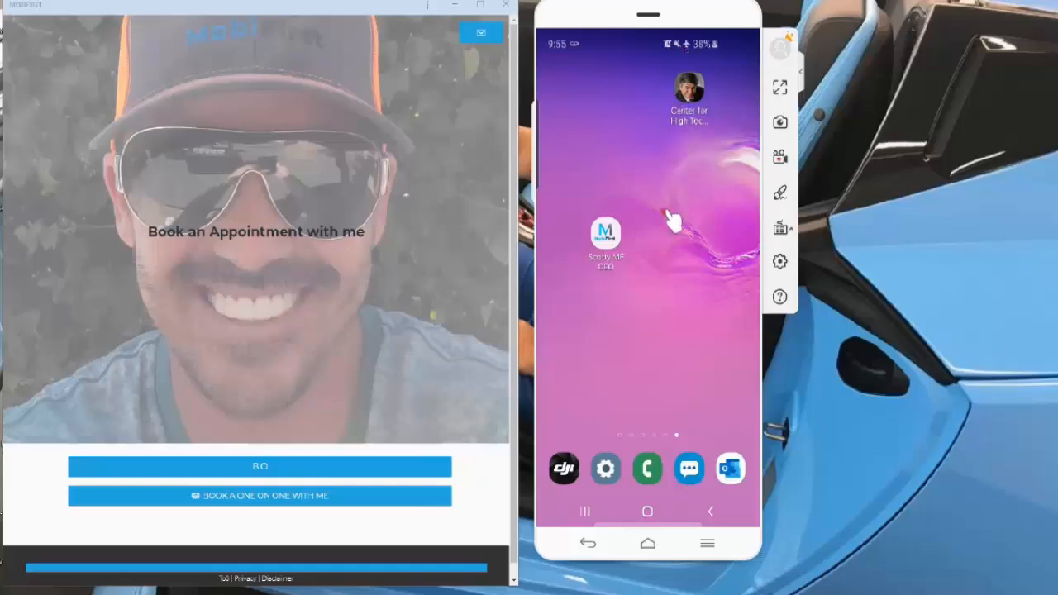
scroll(670, 250, "up", 1)
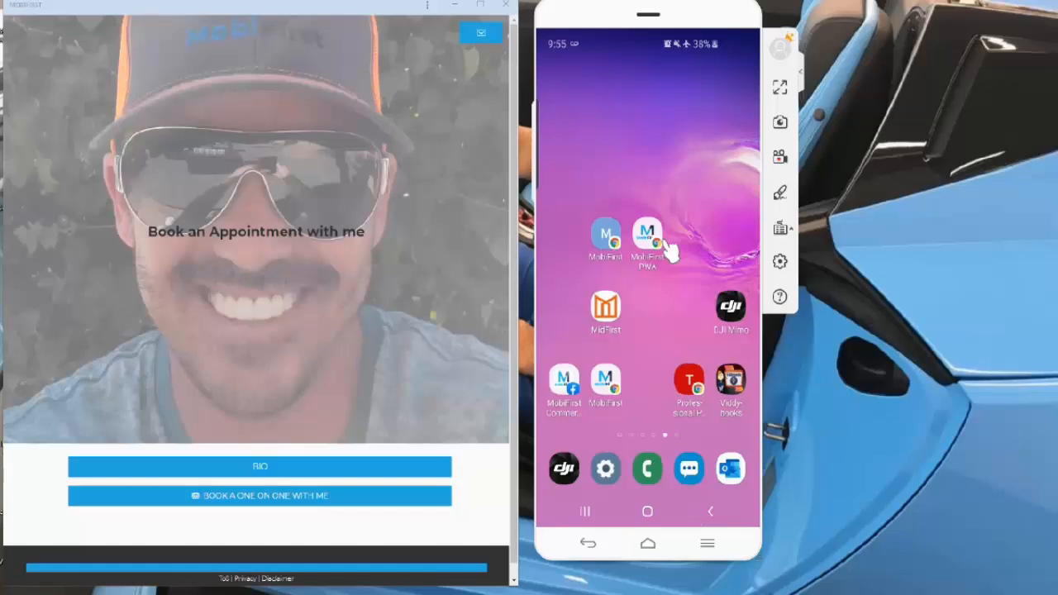
left_click(650, 237)
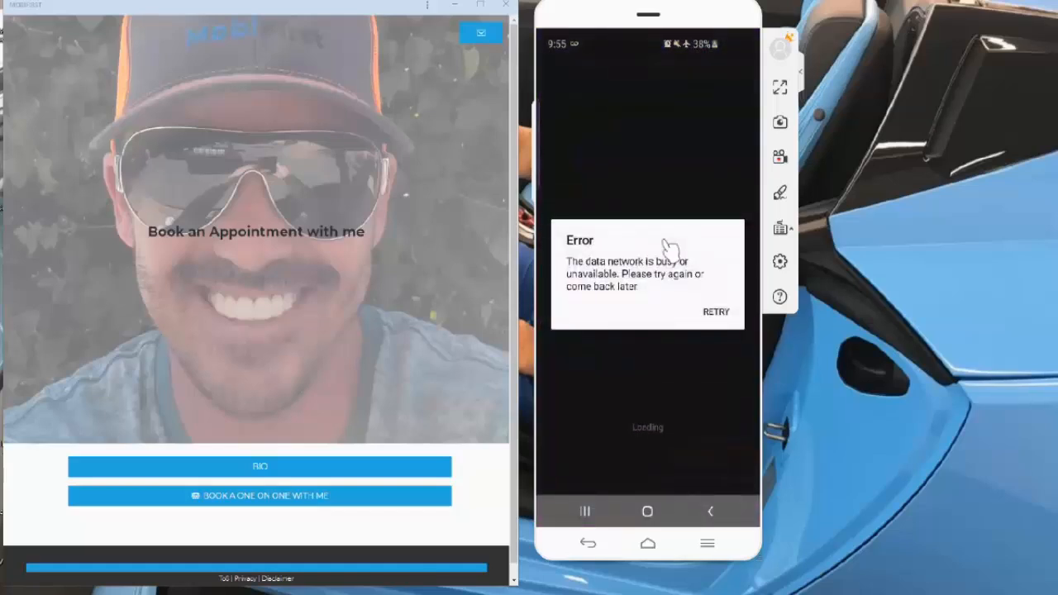
key("Home")
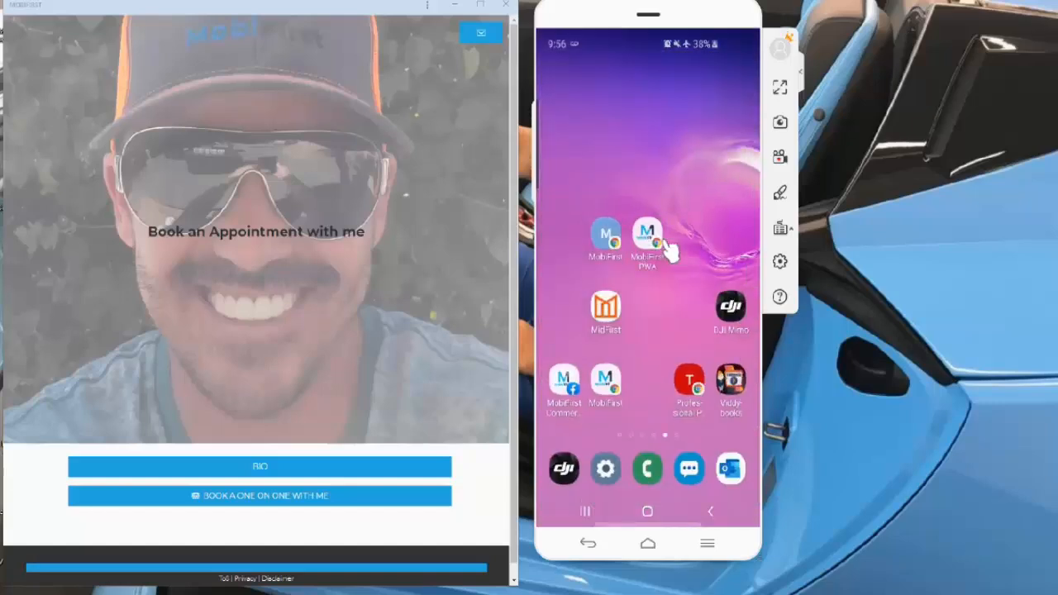
- Try the Venmo app while the phone is offline, and return to the home screen page holding the CEO web app
scroll(670, 248, "up", 1)
scroll(670, 249, "up", 1)
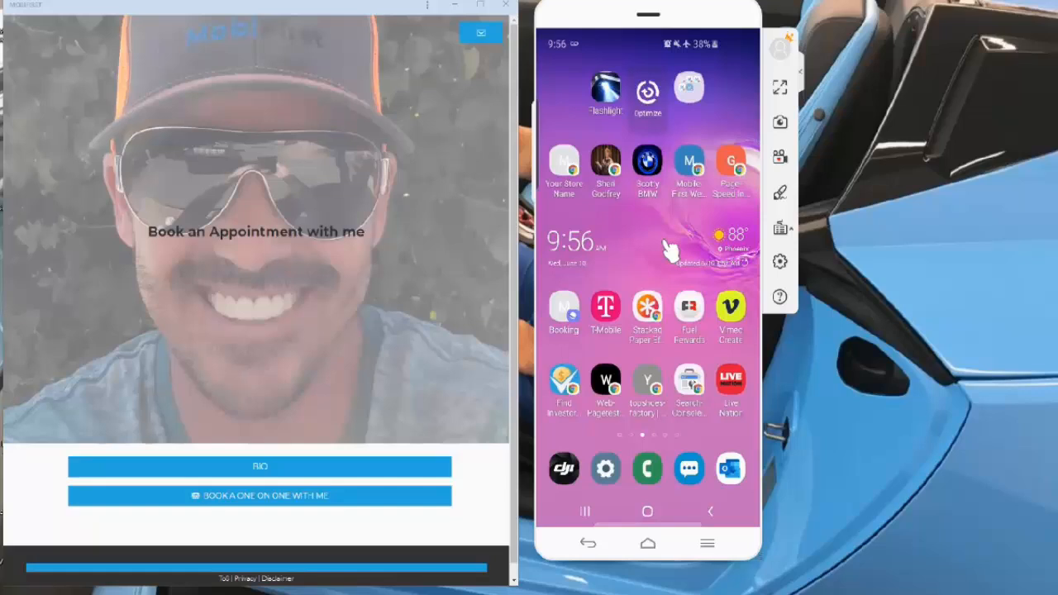
scroll(670, 250, "up", 1)
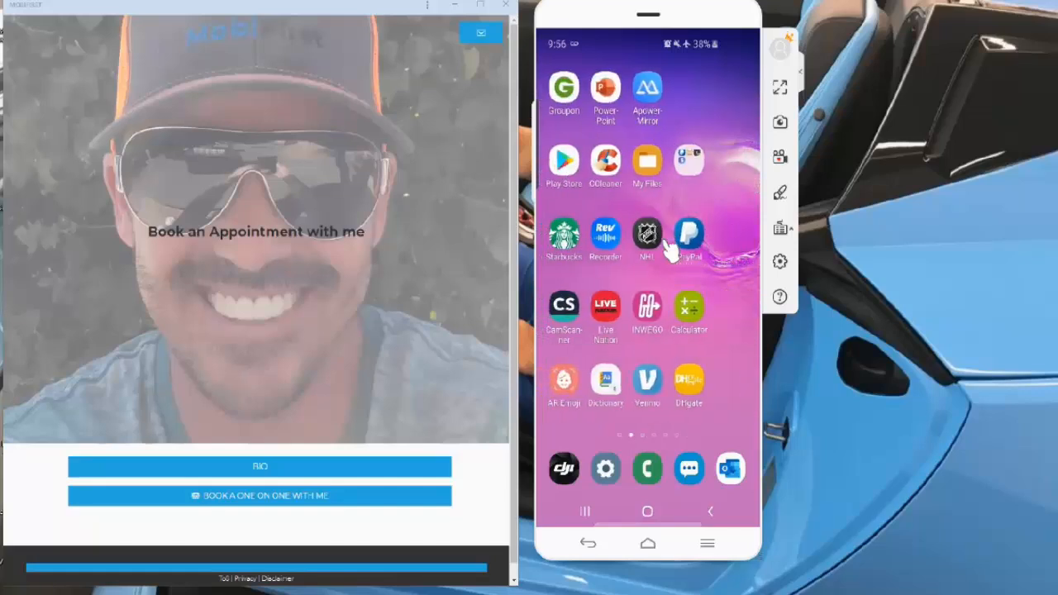
left_click(672, 240)
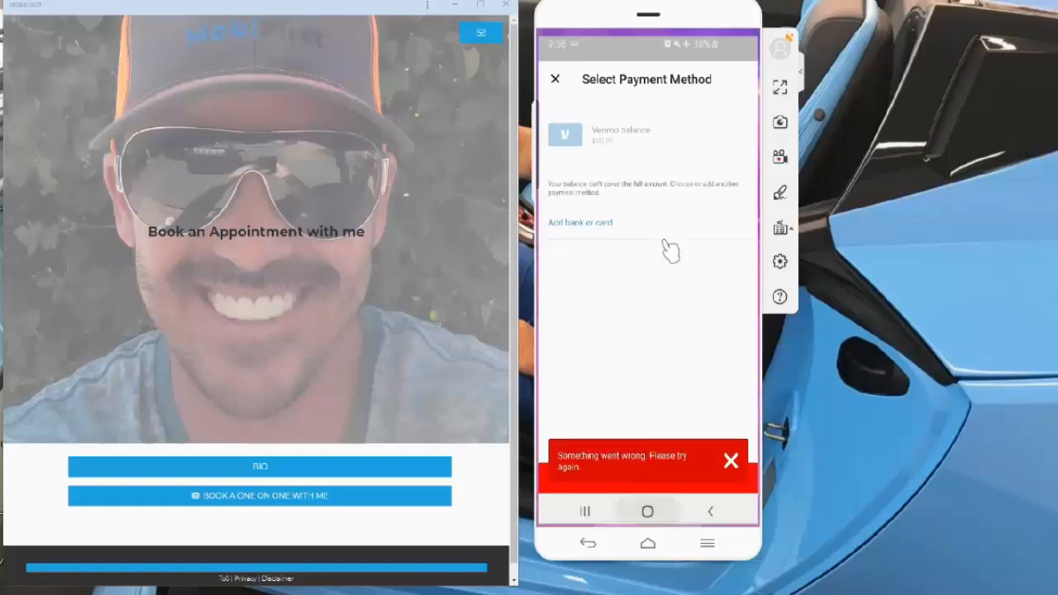
scroll(669, 250, "down", 4)
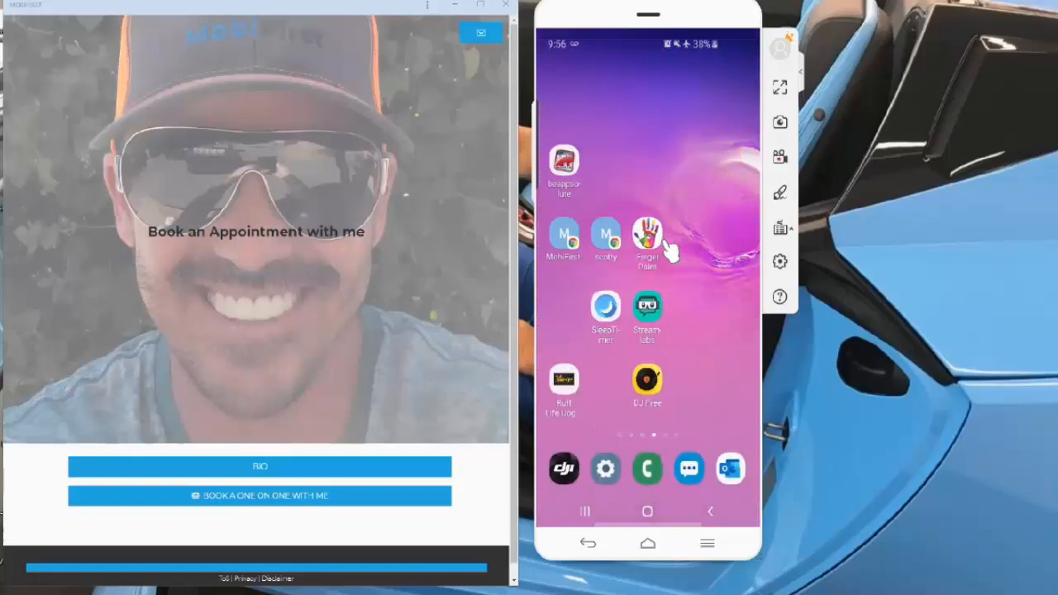
scroll(671, 250, "down", 1)
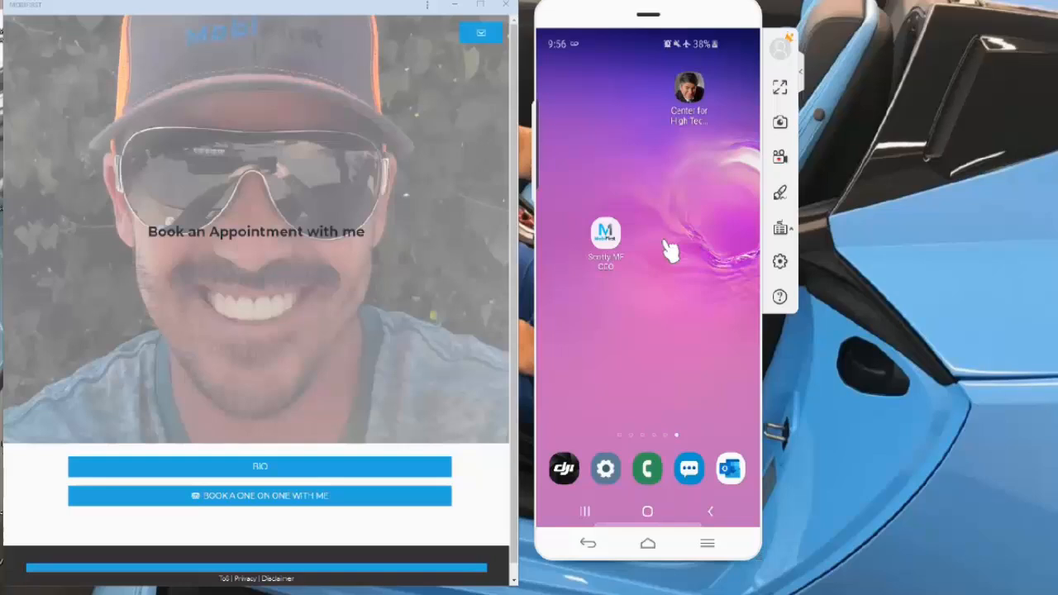